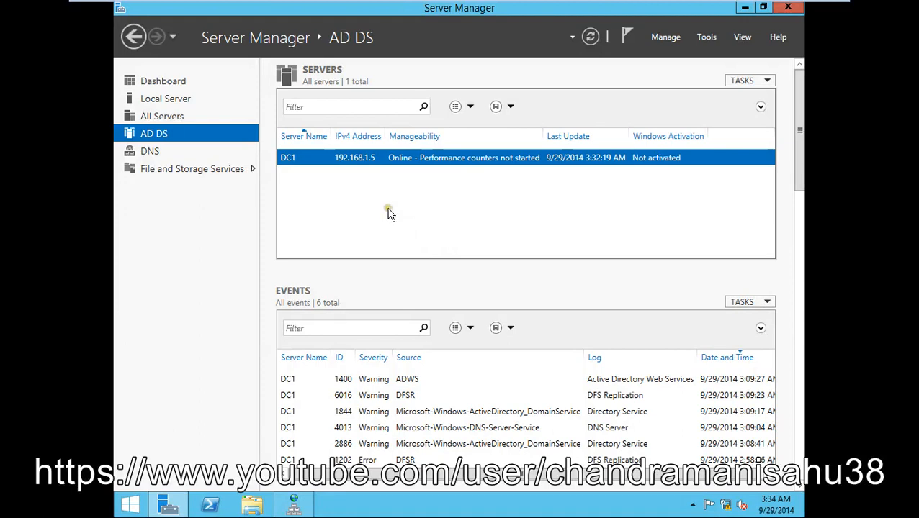
- Show the DNS role page for the server in Server Manager
{"action": "left_click", "coordinate": [706, 49]}
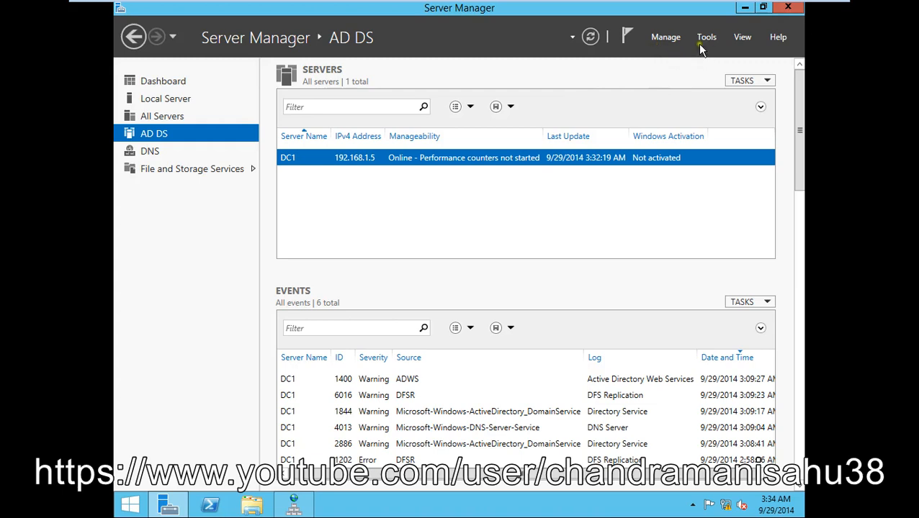
{"action": "left_click", "coordinate": [705, 39]}
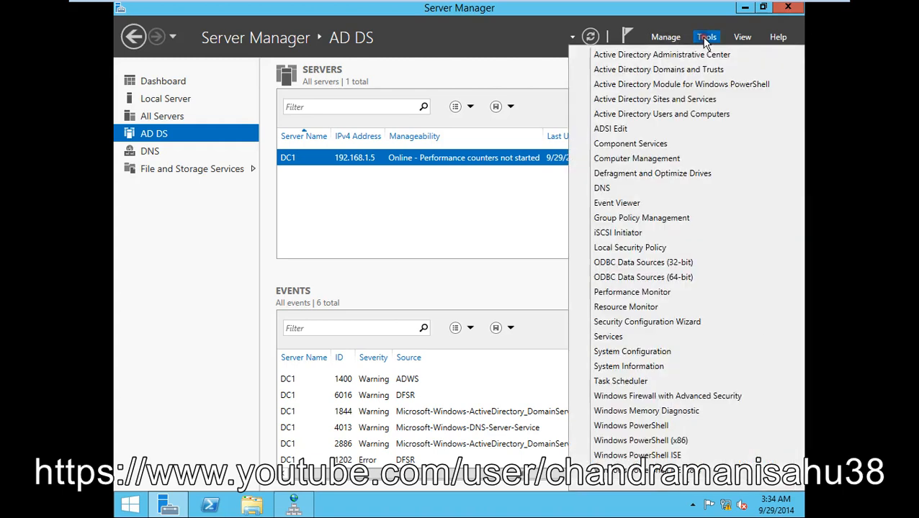
{"action": "left_click", "coordinate": [680, 115]}
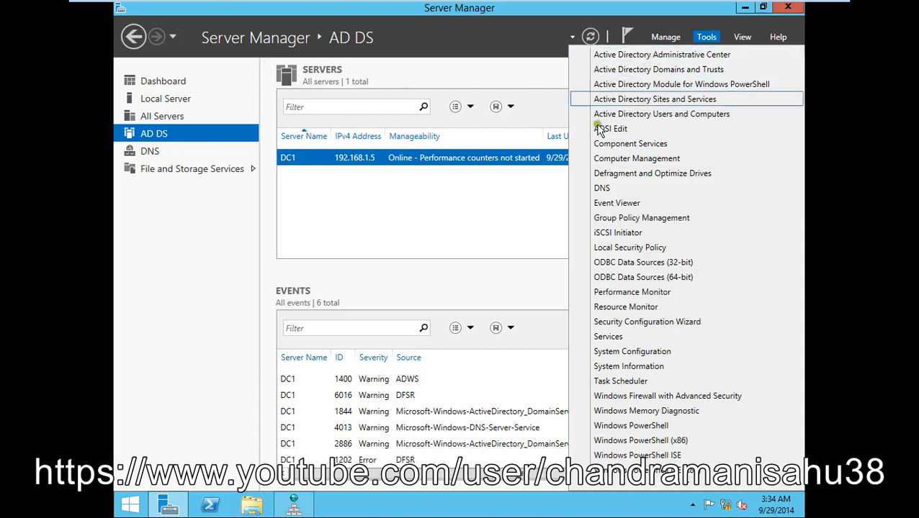
{"action": "left_click", "coordinate": [163, 153]}
{"action": "left_click", "coordinate": [172, 156]}
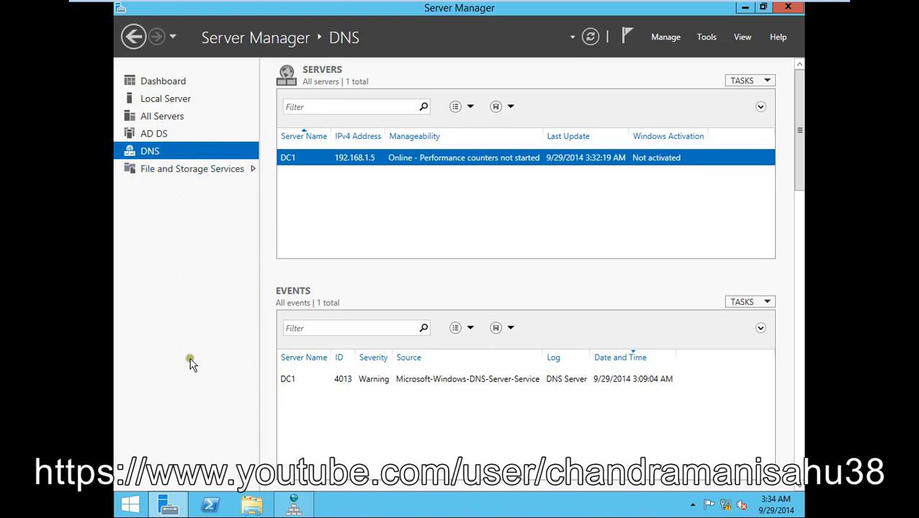
- Run nslookup in a Command Prompt to check the default DNS server, and minimize the prompt window
{"action": "key", "text": "super+r"}
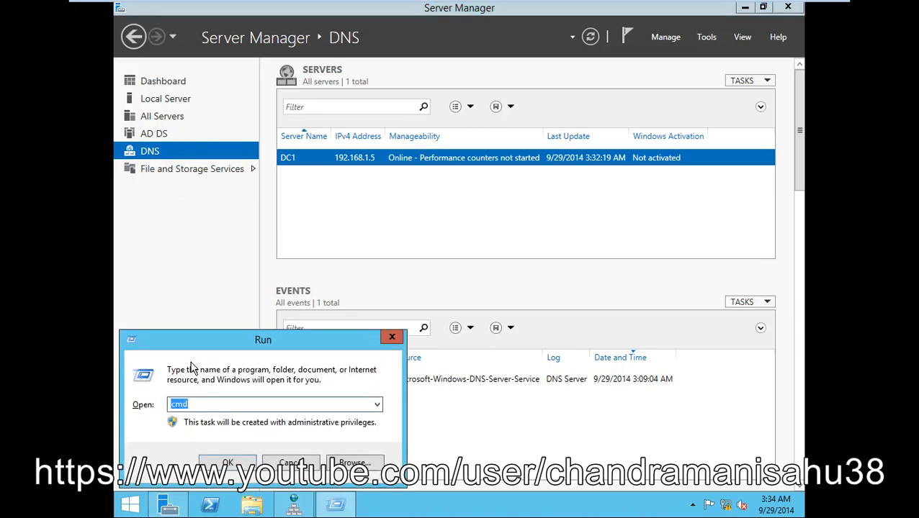
{"action": "key", "text": "Return"}
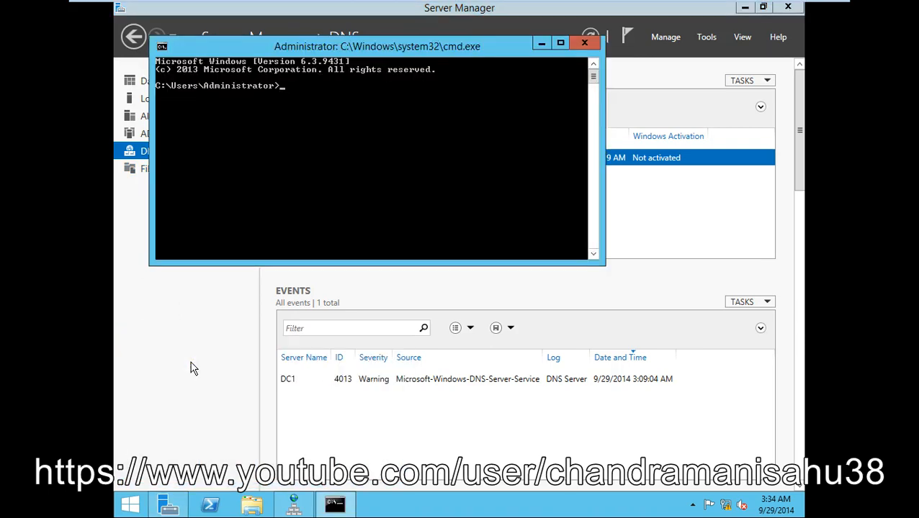
{"action": "type", "text": "nslookup"}
{"action": "key", "text": "Return"}
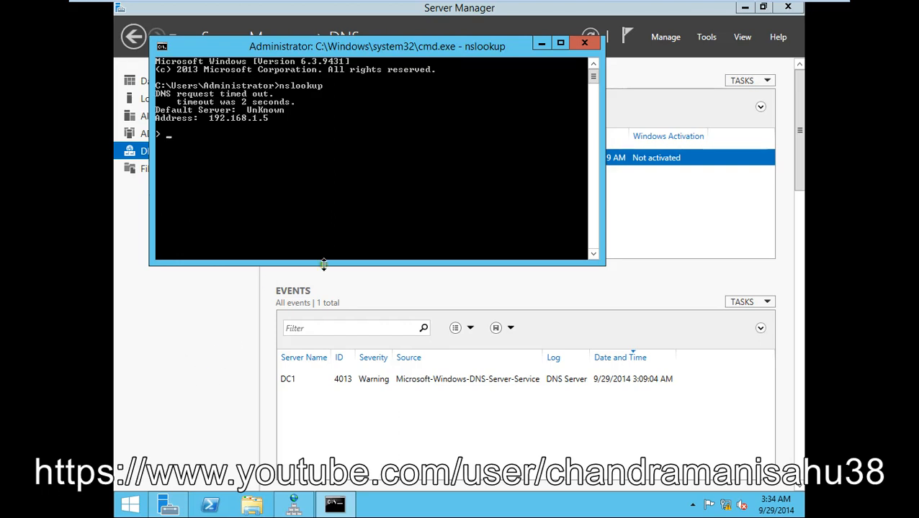
{"action": "left_click", "coordinate": [541, 45]}
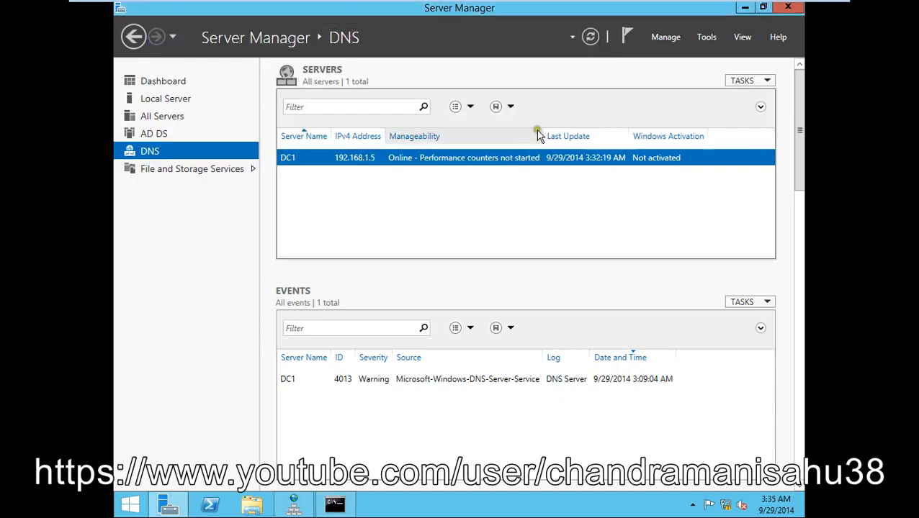
- Open the DNS Manager console and move its window lower on the desktop
{"action": "left_click", "coordinate": [705, 38]}
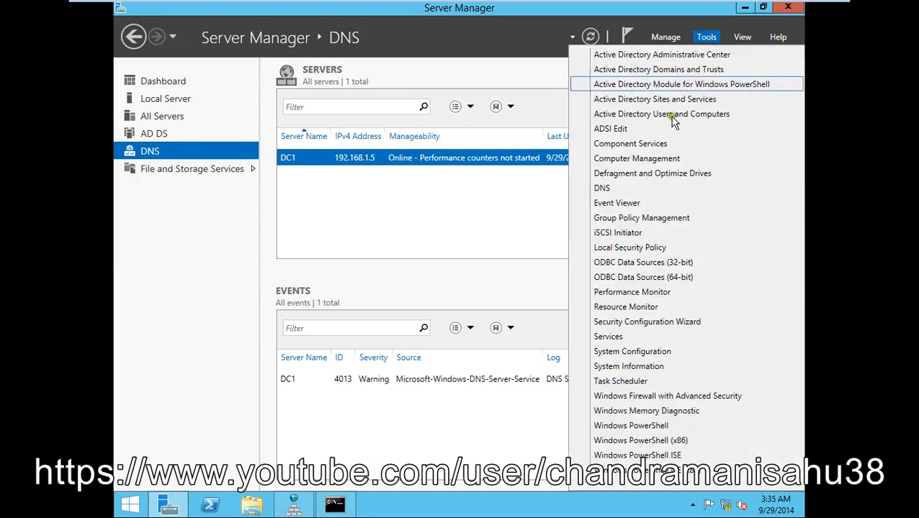
{"action": "left_click", "coordinate": [604, 188]}
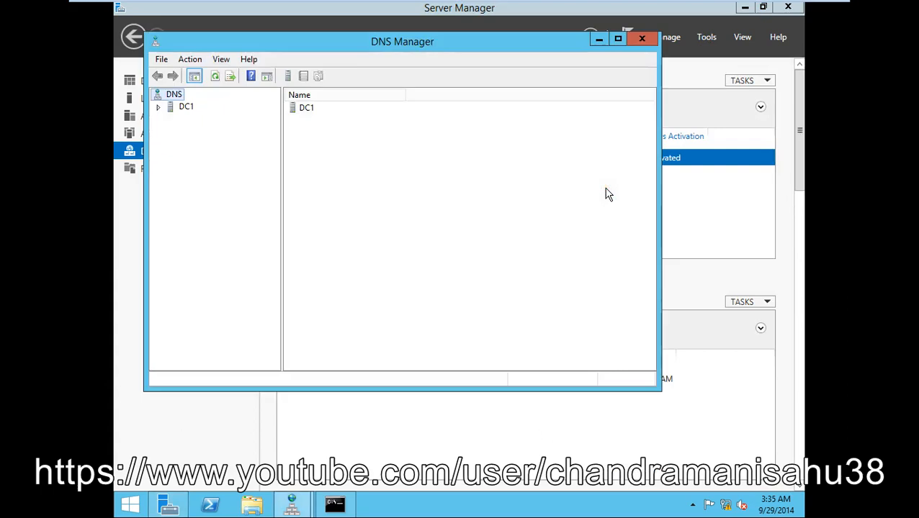
{"action": "left_click_drag", "start_coordinate": [441, 44], "coordinate": [491, 127]}
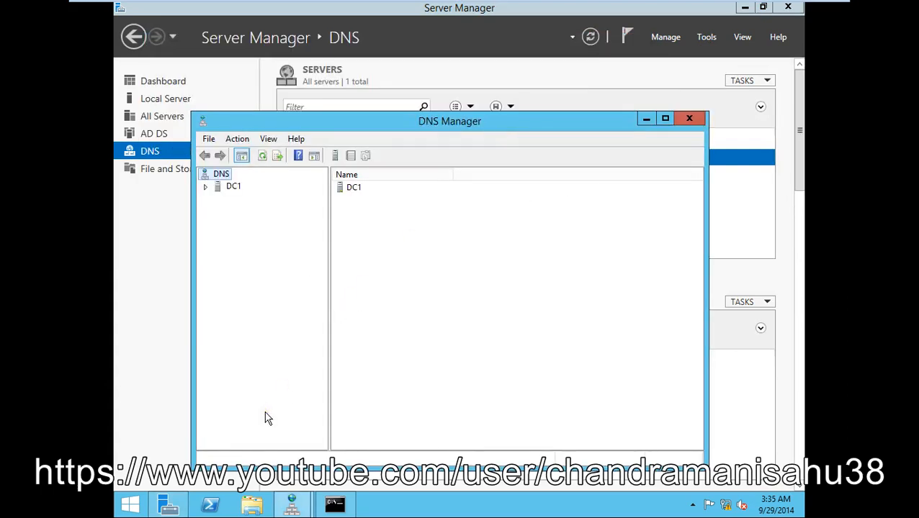
- Try to launch the DNS console through the Run dialog with the command dncmgmt/msc
{"action": "key", "text": "super+r"}
{"action": "type", "text": "n"}
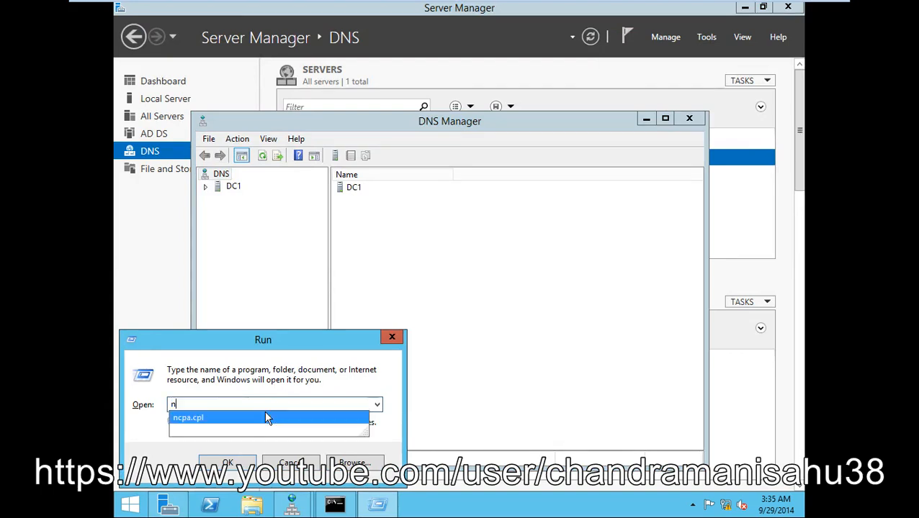
{"action": "type", "text": "dc"}
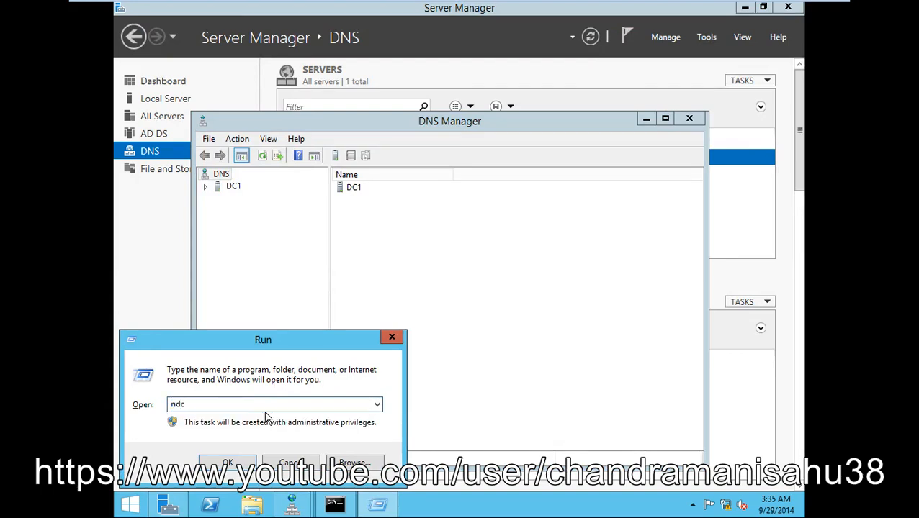
{"action": "key", "text": "BackSpace"}
{"action": "key", "text": "BackSpace"}
{"action": "key", "text": "BackSpace"}
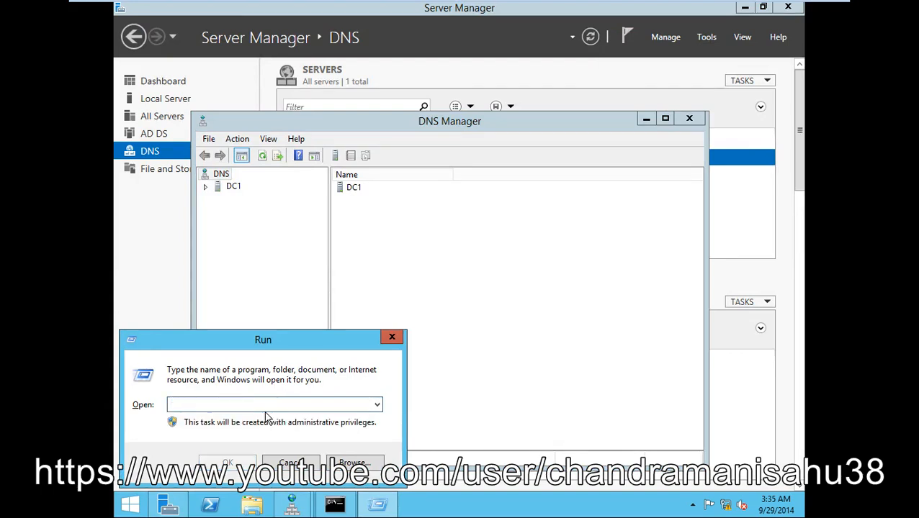
{"action": "type", "text": "dncm"}
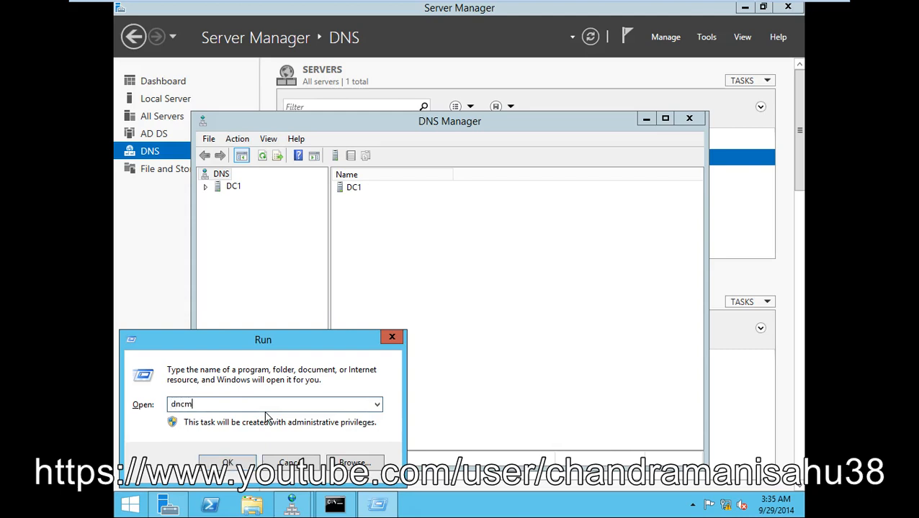
{"action": "type", "text": "gmt/msc"}
{"action": "key", "text": "Return"}
{"action": "key", "text": "Return"}
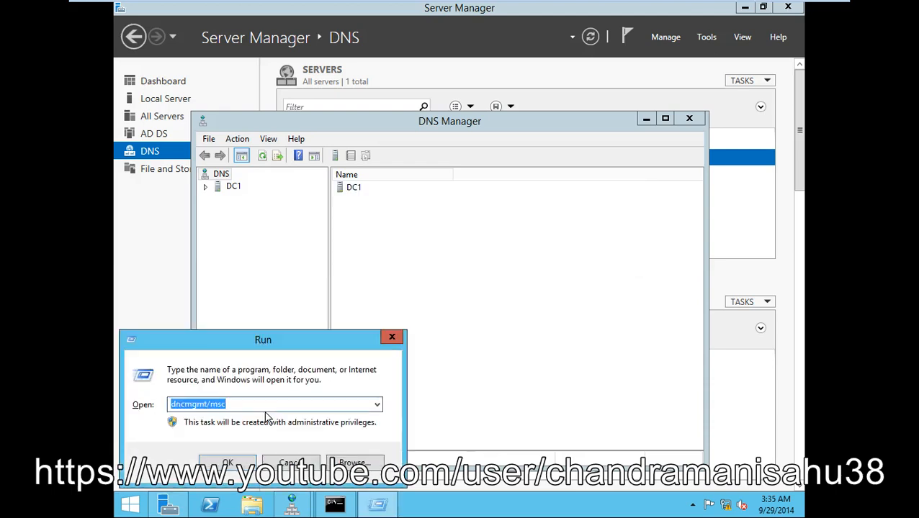
- Try the Run command again with the name corrected to dncmgmt.msc
{"action": "key", "text": "End"}
{"action": "key", "text": "BackSpace"}
{"action": "key", "text": "BackSpace"}
{"action": "key", "text": "BackSpace"}
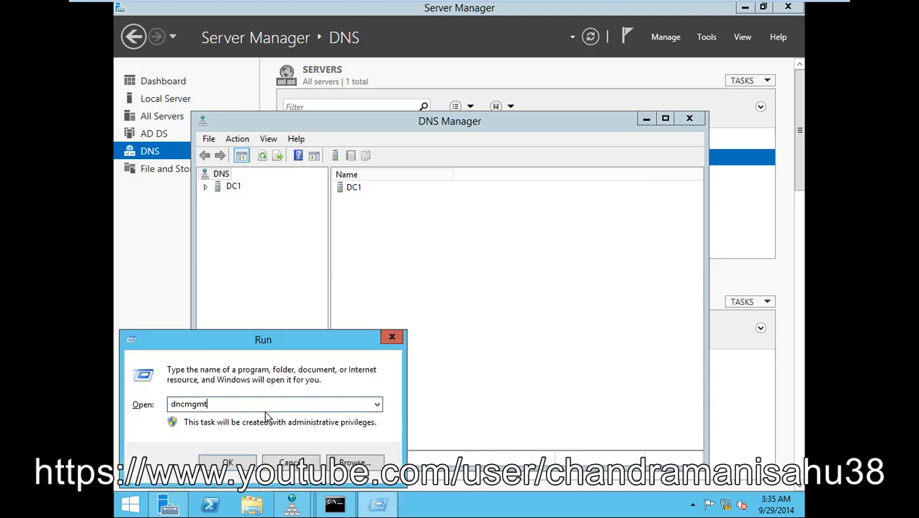
{"action": "type", "text": "msc"}
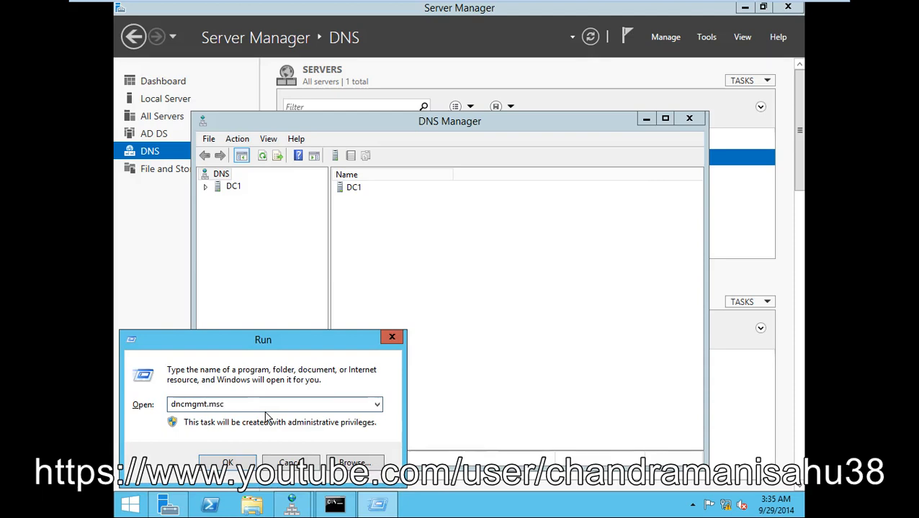
{"action": "key", "text": "Return"}
{"action": "key", "text": "Return"}
{"action": "key", "text": "End"}
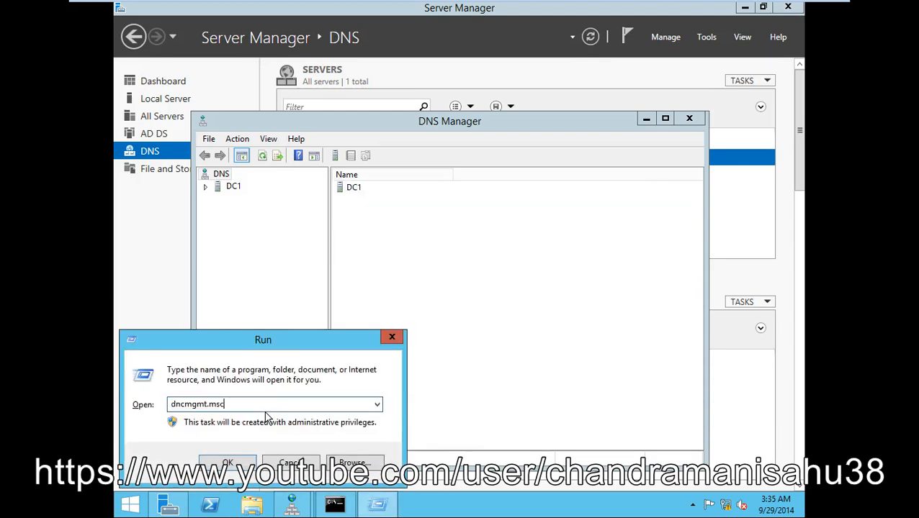
- Try to run dncmgmt.cpl instead, and close the Run dialog
{"action": "key", "text": "BackSpace"}
{"action": "key", "text": "BackSpace"}
{"action": "key", "text": "BackSpace"}
{"action": "key", "text": "BackSpace"}
{"action": "type", "text": ".cpl"}
{"action": "key", "text": "Return"}
{"action": "key", "text": "Return"}
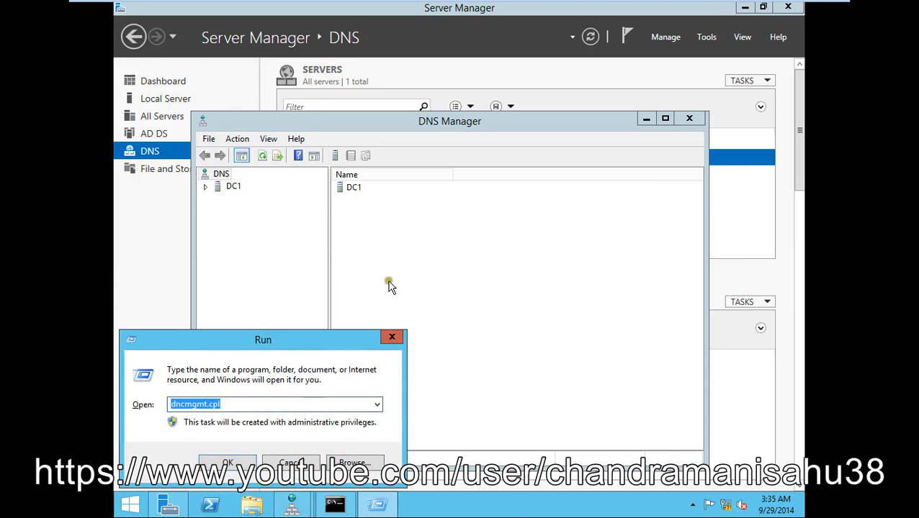
{"action": "left_click", "coordinate": [391, 336]}
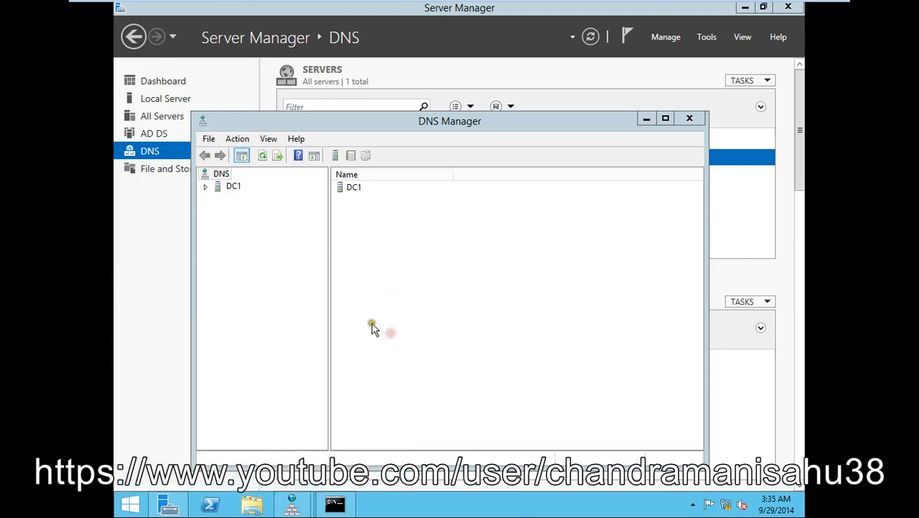
- Examine the forward lookup zones of DC1, including cmsahu.com and _msdcs.cmsahu.com, and the Reverse Lookup Zones folder
{"action": "left_click", "coordinate": [207, 189]}
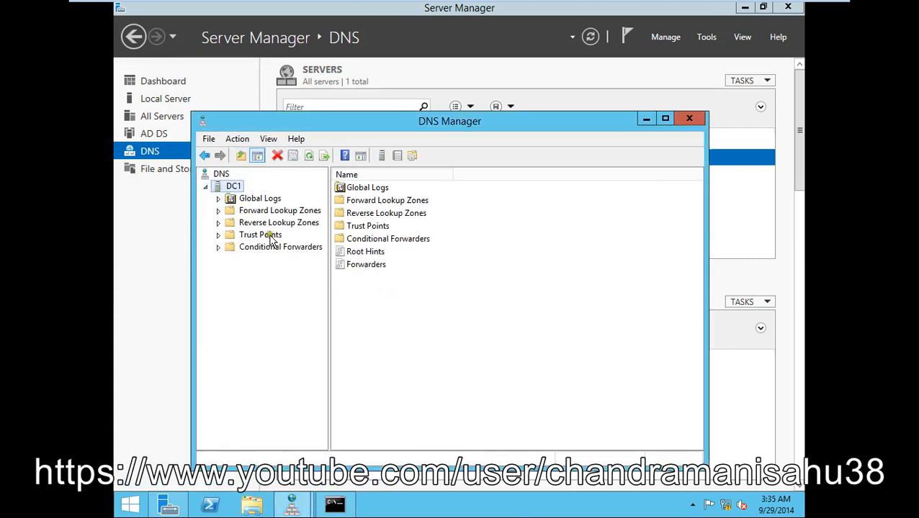
{"action": "left_click", "coordinate": [220, 211]}
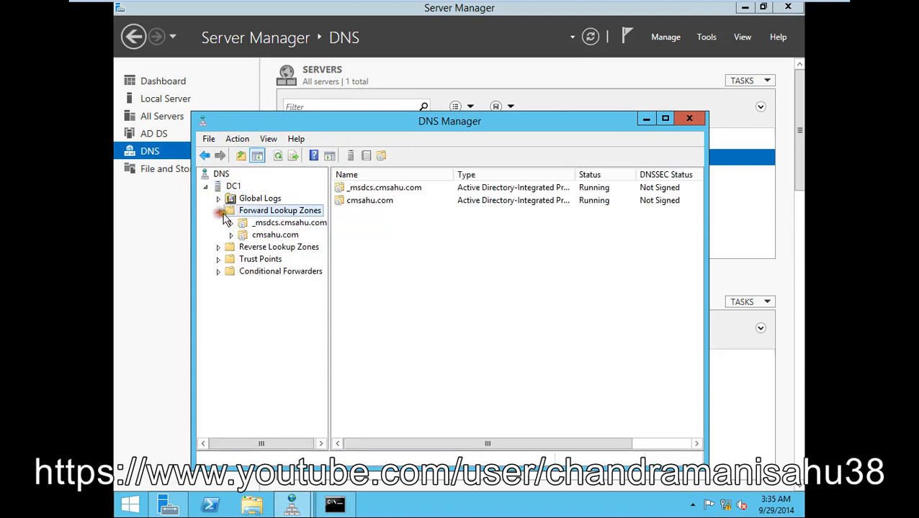
{"action": "left_click", "coordinate": [281, 235]}
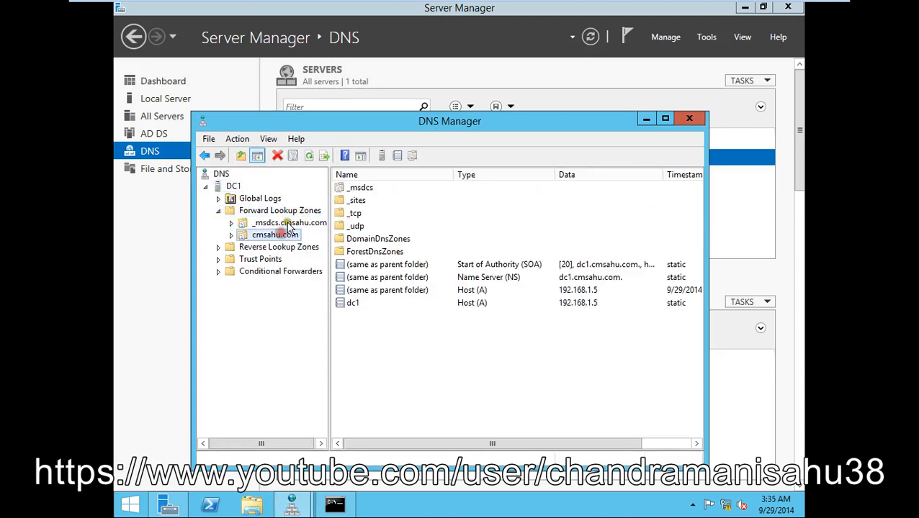
{"action": "left_click", "coordinate": [288, 223]}
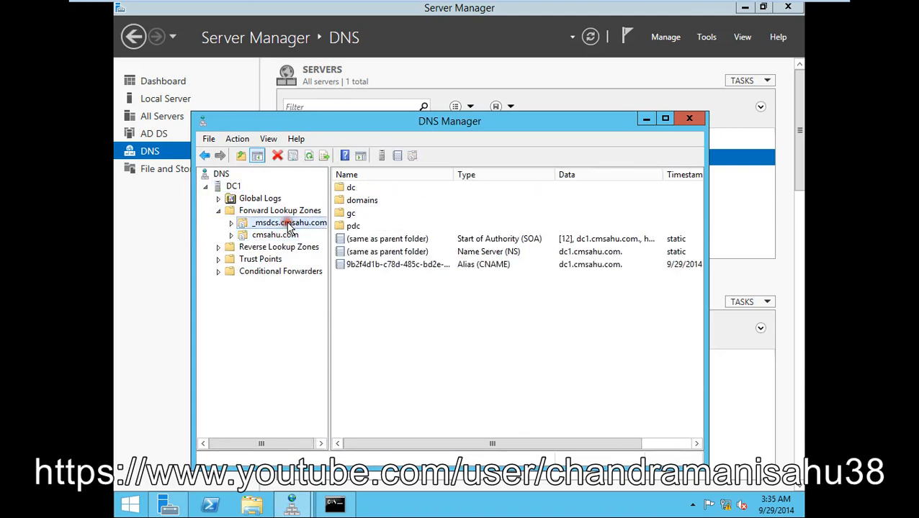
{"action": "left_click", "coordinate": [241, 248]}
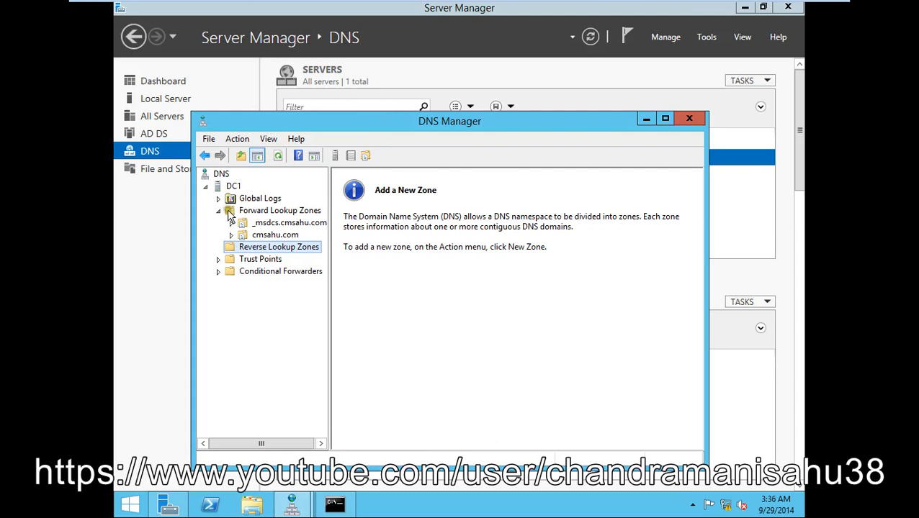
{"action": "left_click", "coordinate": [272, 211]}
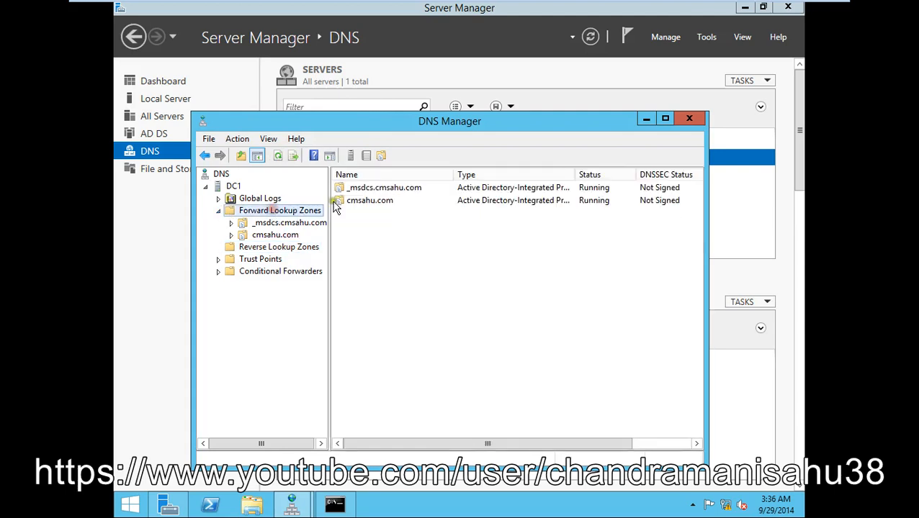
- Start the New Zone Wizard for Reverse Lookup Zones and advance to the zone type choice
{"action": "left_click", "coordinate": [284, 248]}
{"action": "right_click", "coordinate": [285, 249]}
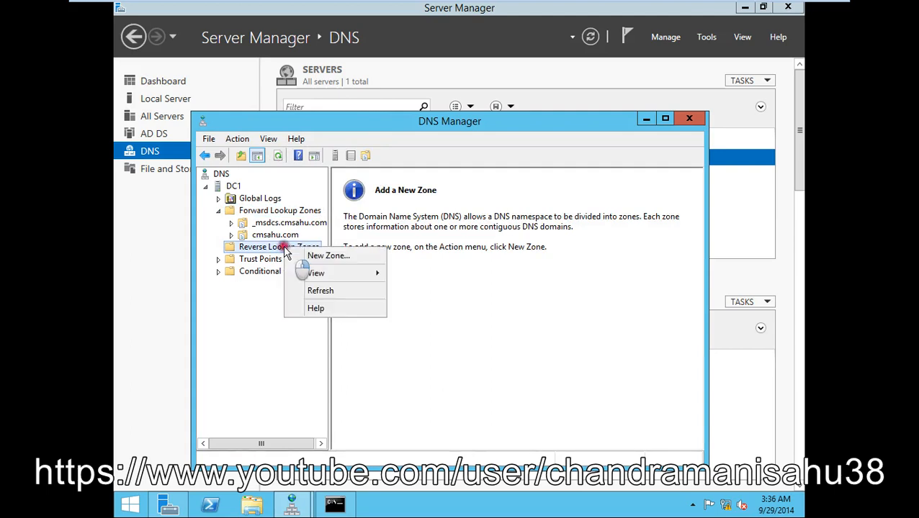
{"action": "right_click", "coordinate": [247, 250]}
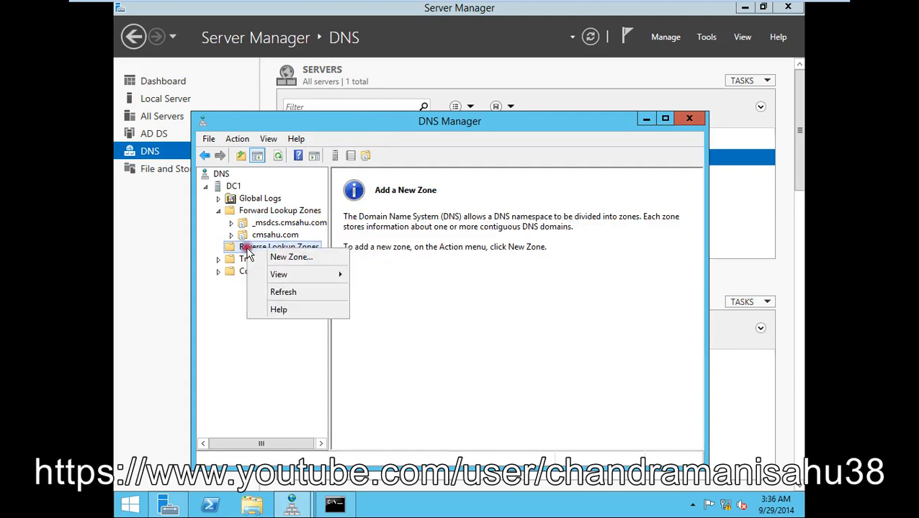
{"action": "left_click", "coordinate": [288, 259]}
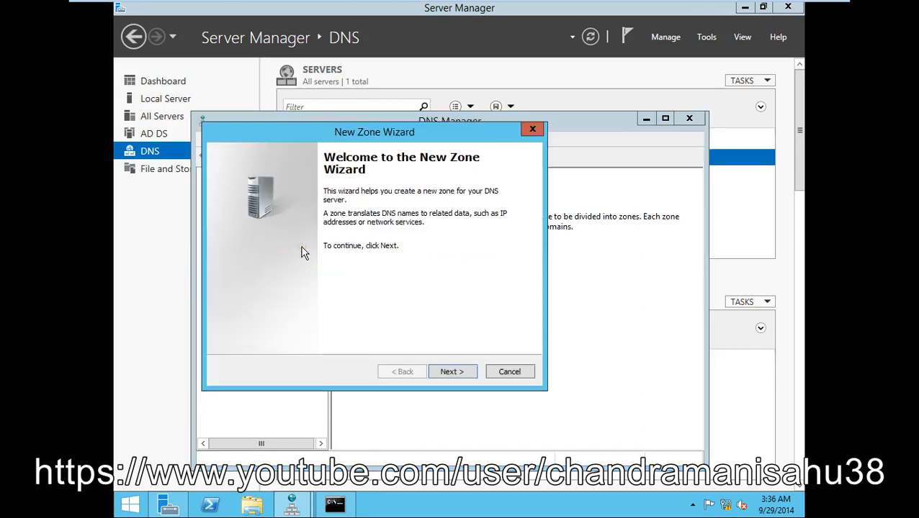
{"action": "left_click_drag", "start_coordinate": [402, 132], "coordinate": [450, 145]}
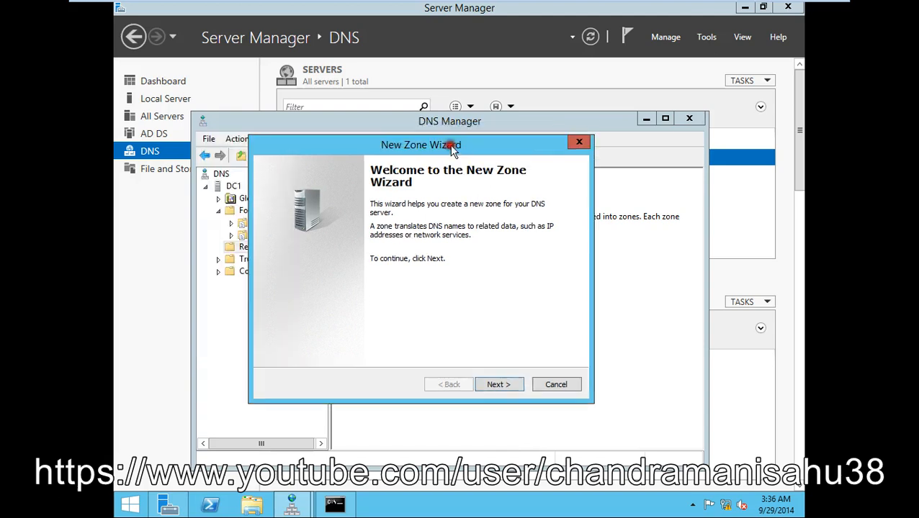
{"action": "left_click", "coordinate": [499, 384]}
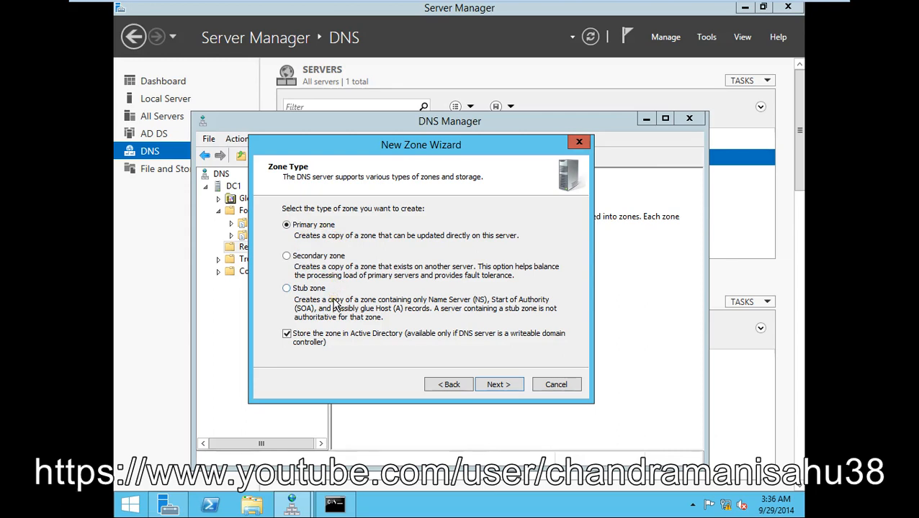
- Move the wizard window clear of the zone tree and choose Secondary zone as the zone type
{"action": "left_click_drag", "start_coordinate": [422, 148], "coordinate": [450, 148]}
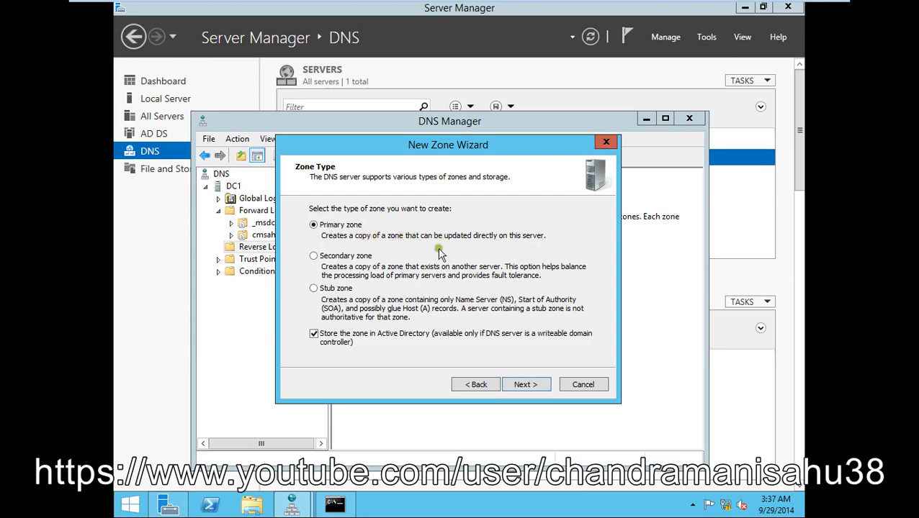
{"action": "left_click_drag", "start_coordinate": [479, 147], "coordinate": [502, 155]}
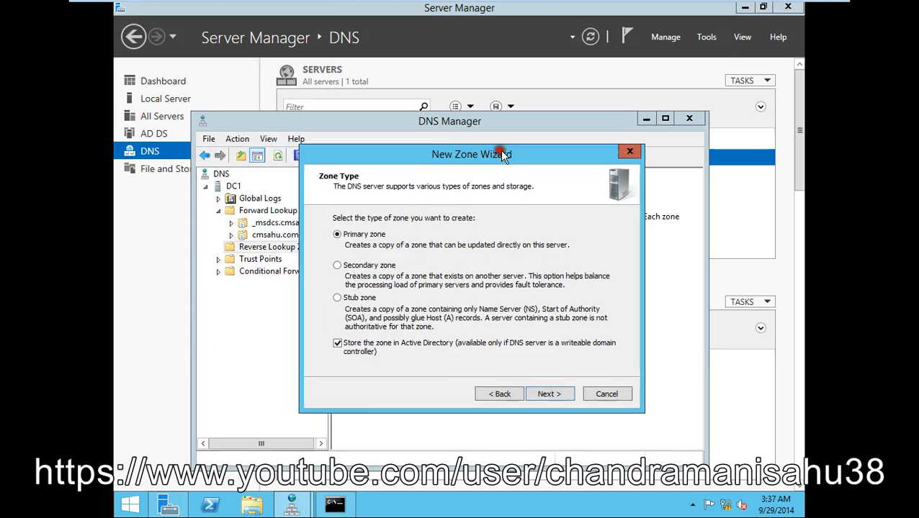
{"action": "left_click", "coordinate": [337, 266]}
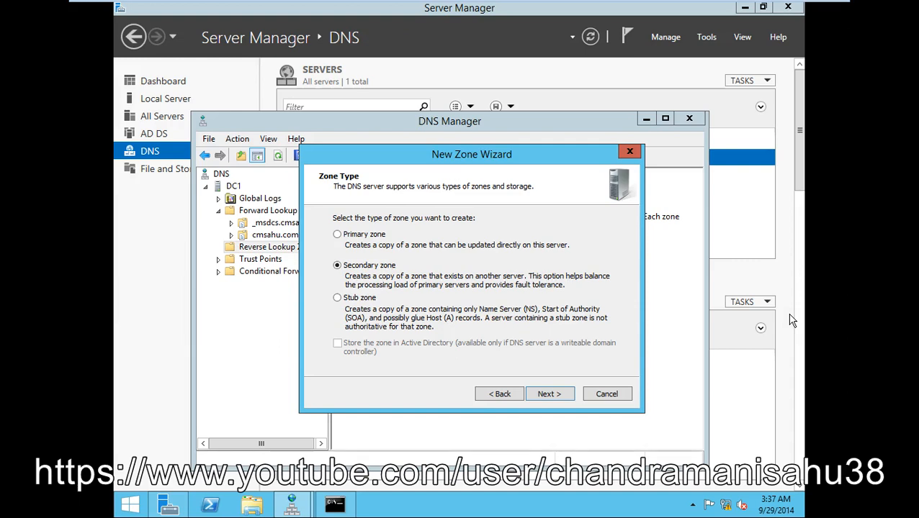
- Switch the zone type from Stub zone to Primary zone and accept the IPv4 Reverse Lookup Zone option
{"action": "left_click", "coordinate": [337, 298]}
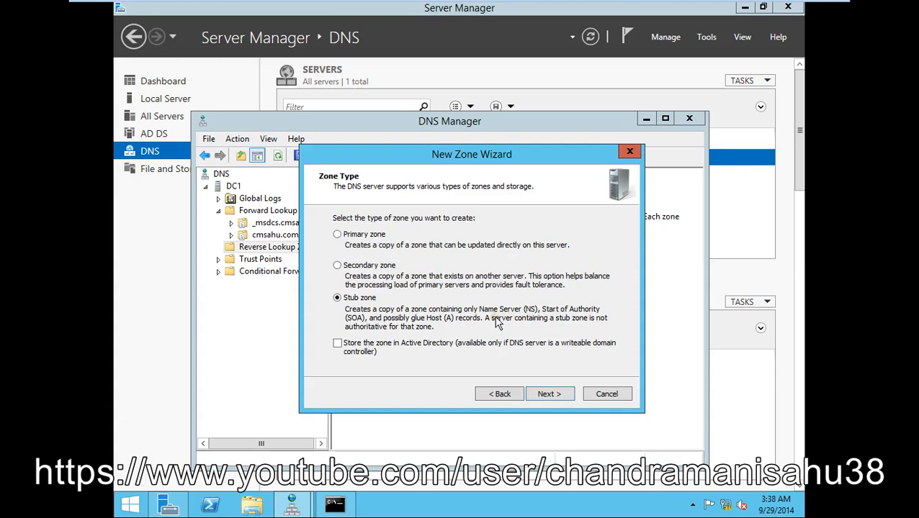
{"action": "left_click", "coordinate": [365, 239]}
{"action": "left_click", "coordinate": [555, 396]}
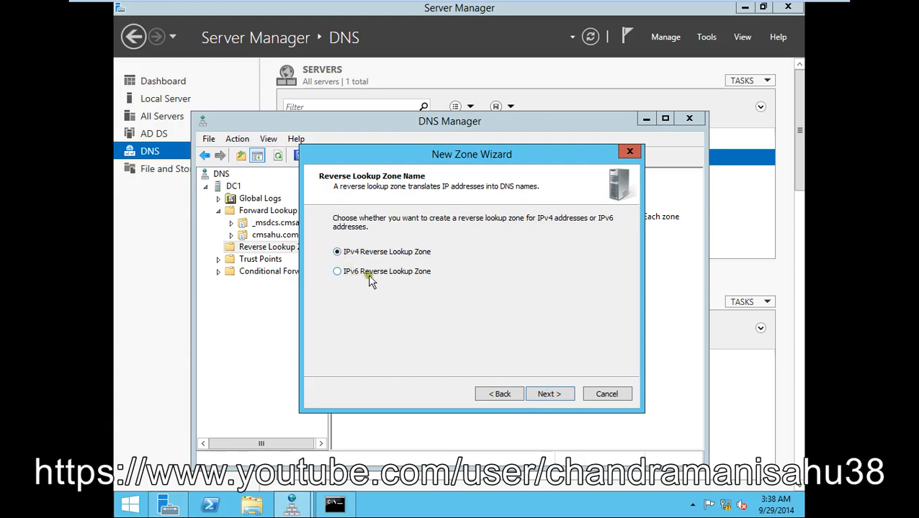
{"action": "left_click", "coordinate": [566, 396]}
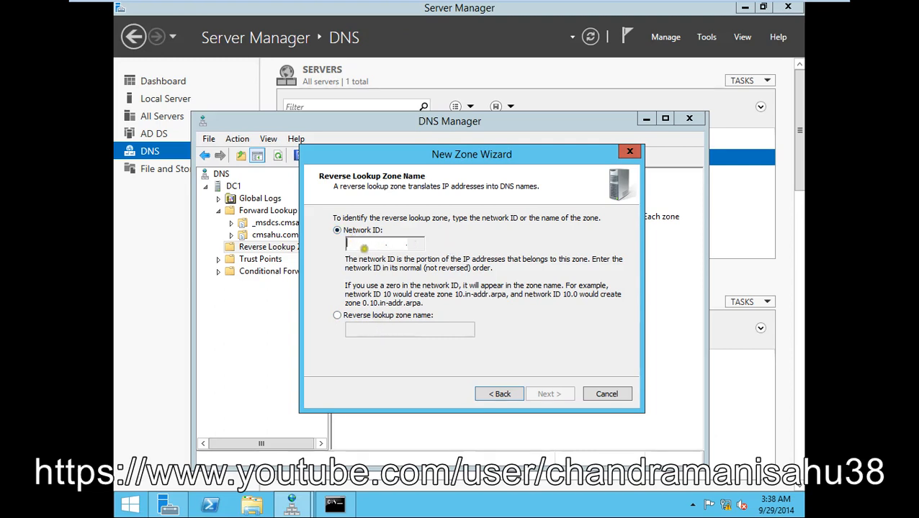
- Enter 192.168.1 as the network ID of the reverse lookup zone and continue to the zone file settings
{"action": "left_click", "coordinate": [357, 246]}
{"action": "left_click", "coordinate": [354, 246]}
{"action": "type", "text": "192 ."}
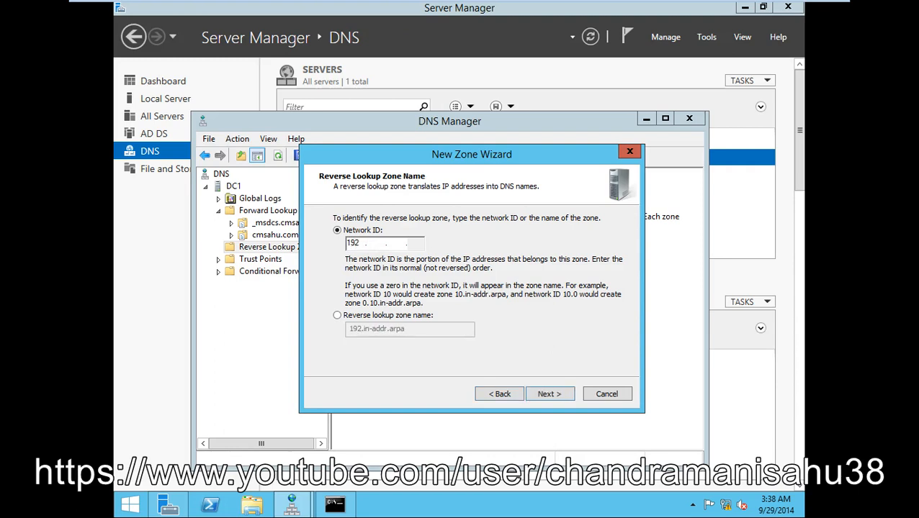
{"action": "type", "text": "168 .1"}
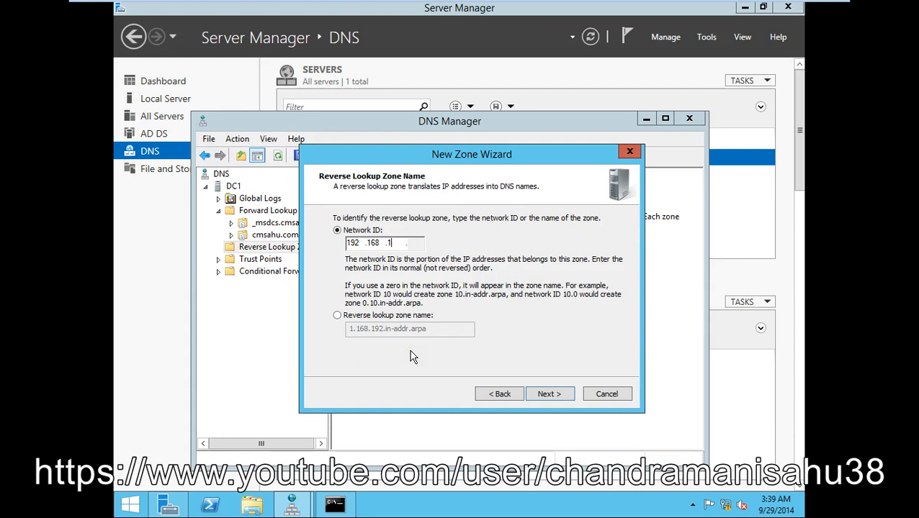
{"action": "left_click", "coordinate": [548, 394]}
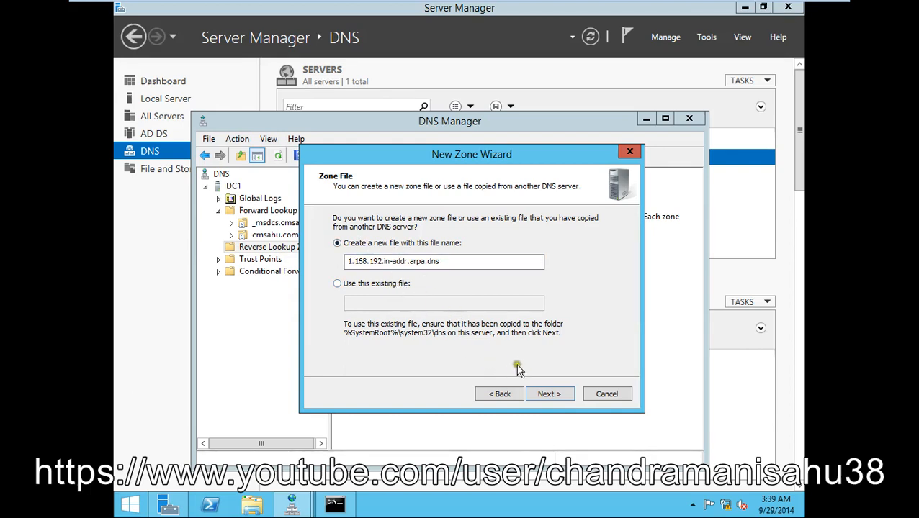
- Accept the new zone file 1.168.192.in-addr.arpa.dns, allow both nonsecure and secure dynamic updates, and finish creating the zone
{"action": "left_click", "coordinate": [547, 393]}
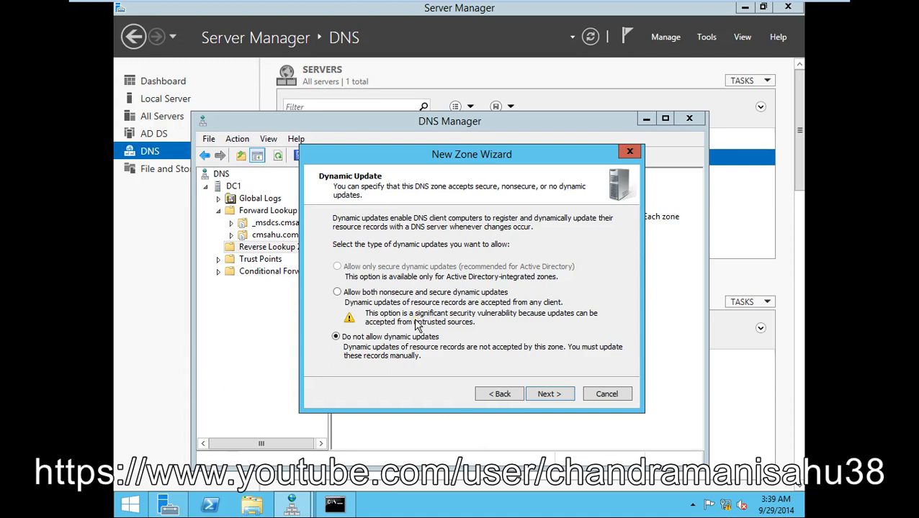
{"action": "left_click", "coordinate": [337, 293]}
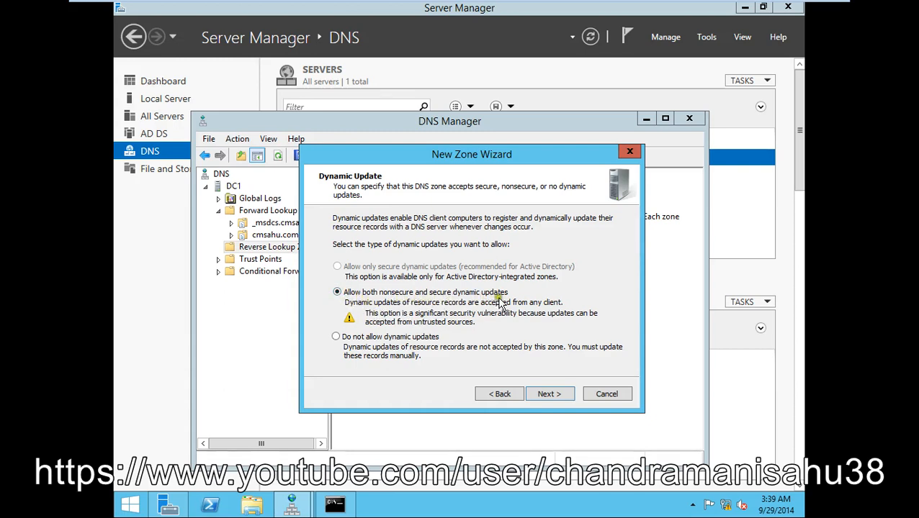
{"action": "left_click", "coordinate": [549, 394]}
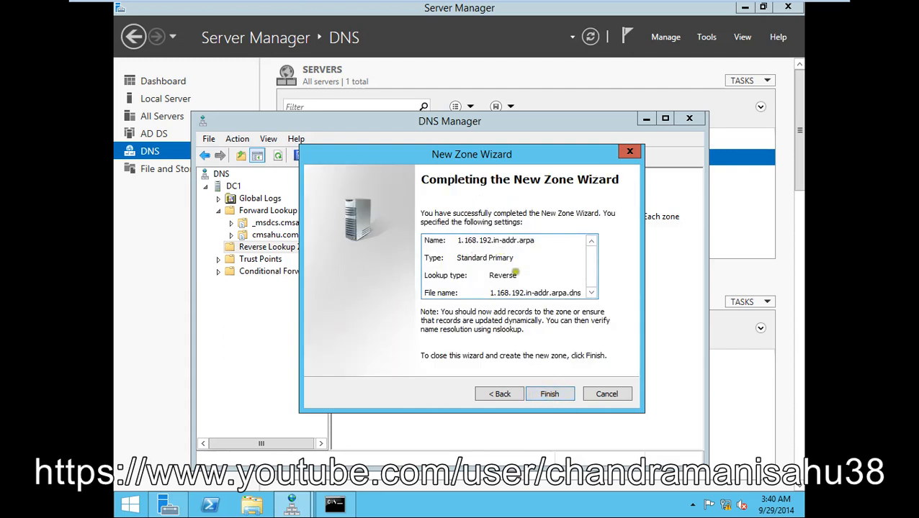
{"action": "left_click", "coordinate": [555, 394]}
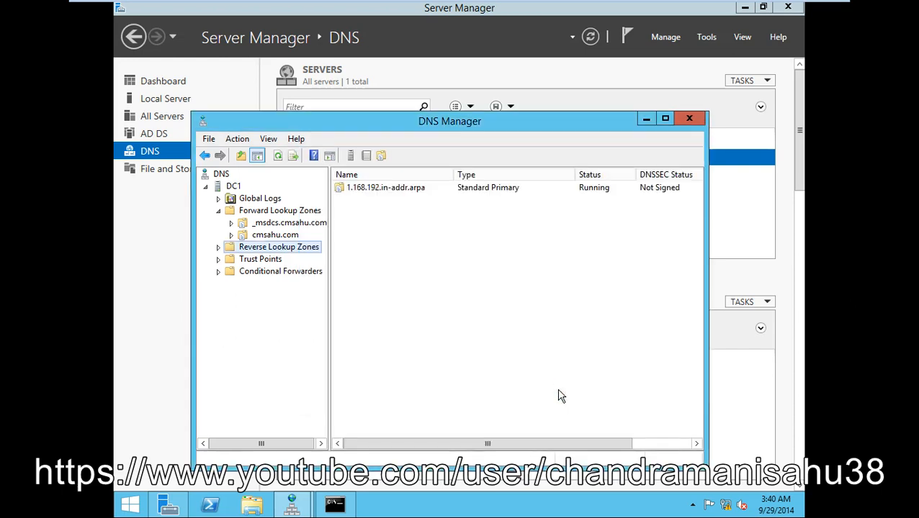
- Expand Reverse Lookup Zones and display the records of the 1.168.192.in-addr.arpa zone
{"action": "double_click", "coordinate": [227, 248]}
{"action": "left_click", "coordinate": [279, 260]}
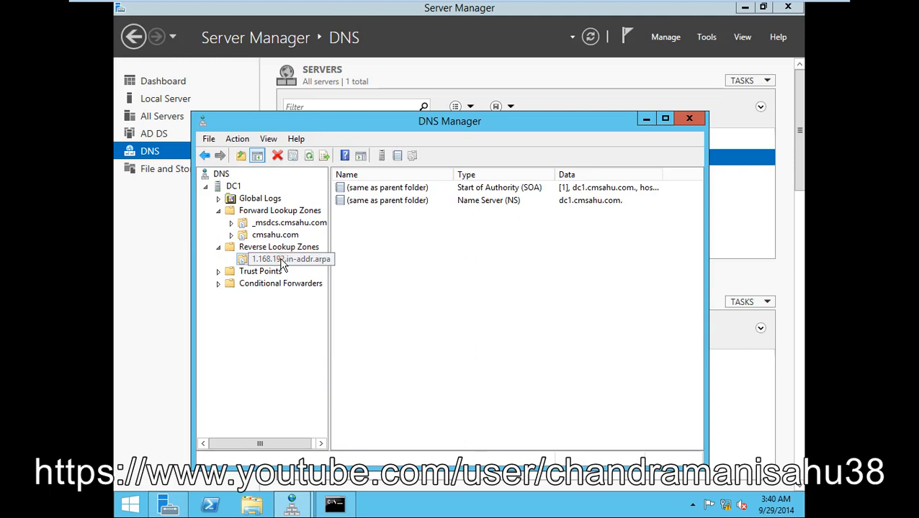
{"action": "left_click", "coordinate": [301, 249]}
{"action": "left_click", "coordinate": [304, 258]}
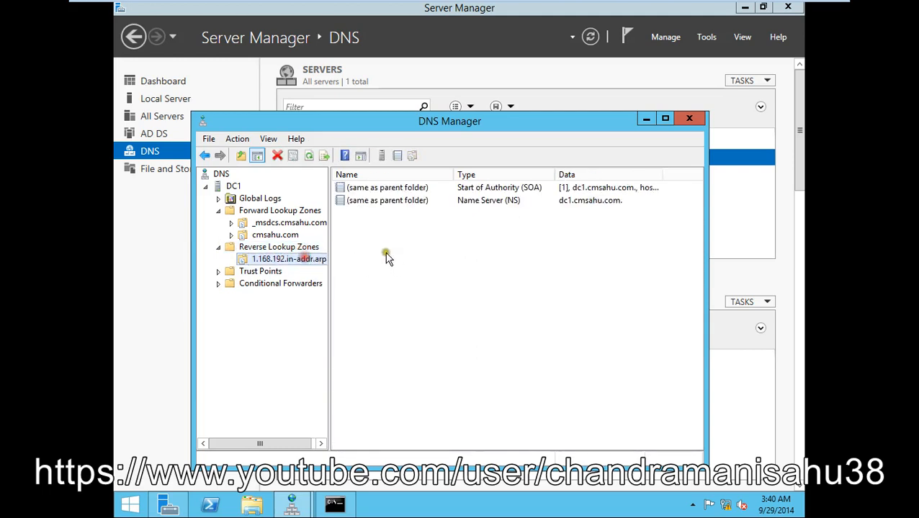
- Create a pointer (PTR) record in the reverse zone by browsing to the dc1 host record in cmsahu.com, with host IP 192.168.1.5
{"action": "right_click", "coordinate": [387, 258]}
{"action": "left_click", "coordinate": [467, 289]}
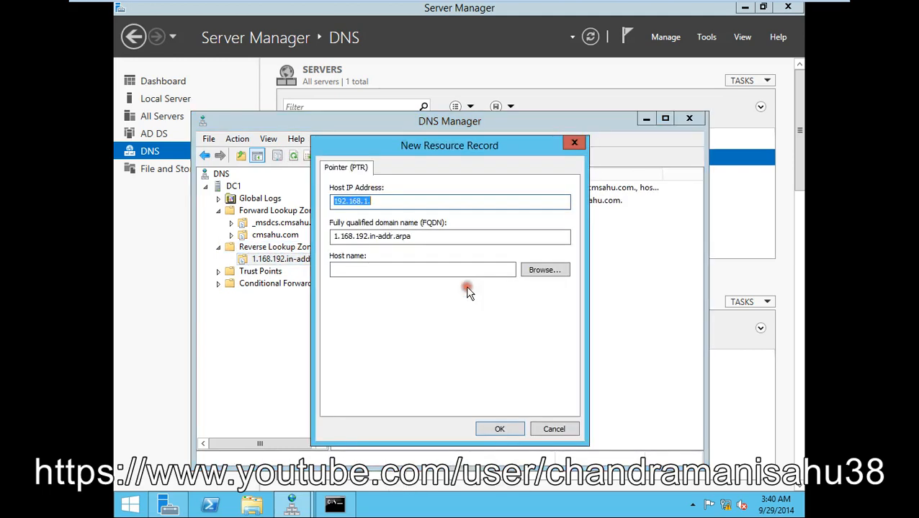
{"action": "left_click", "coordinate": [545, 272]}
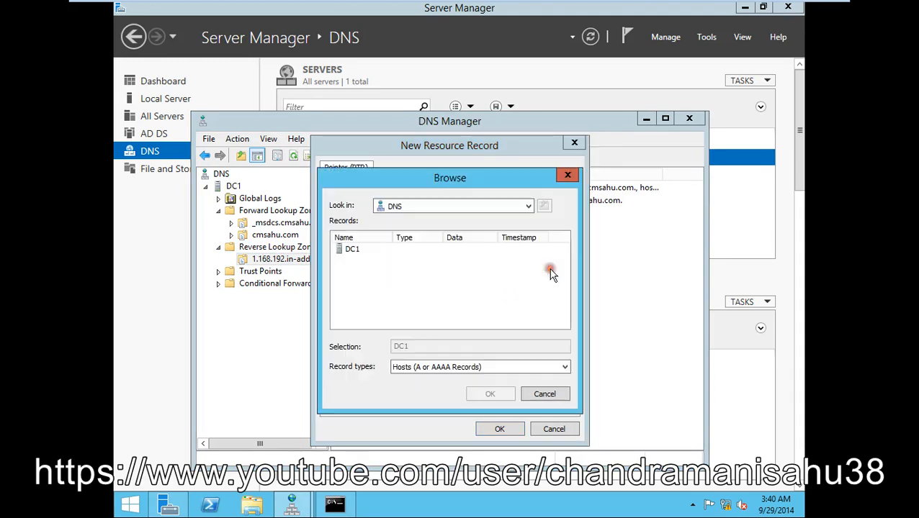
{"action": "double_click", "coordinate": [350, 249]}
{"action": "left_click", "coordinate": [364, 250]}
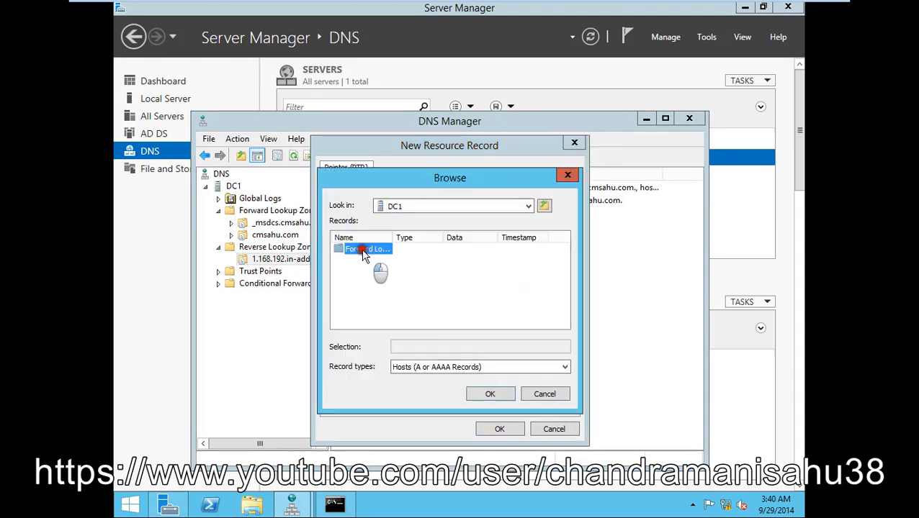
{"action": "double_click", "coordinate": [364, 250]}
{"action": "double_click", "coordinate": [369, 261]}
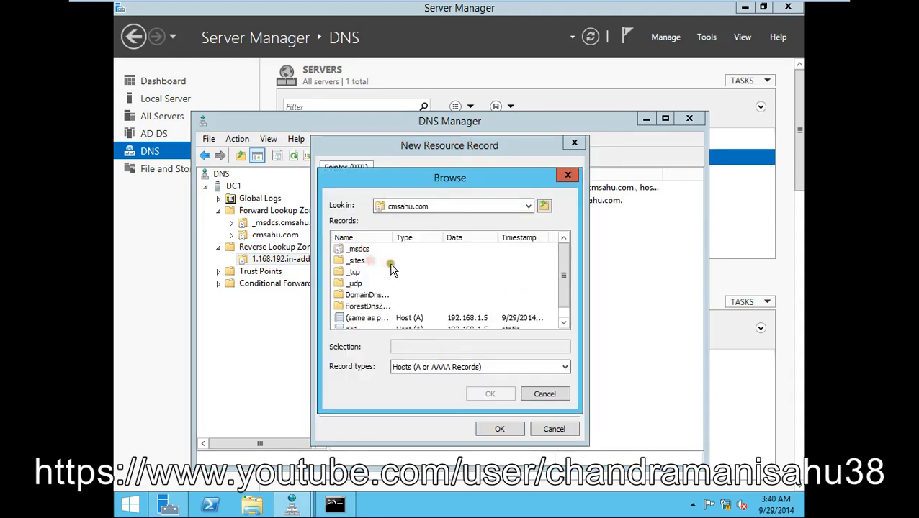
{"action": "left_click", "coordinate": [567, 311]}
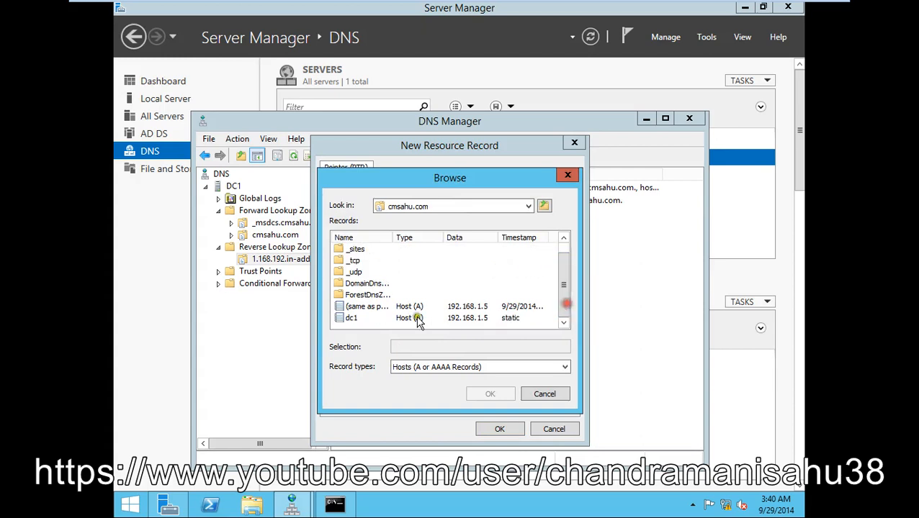
{"action": "left_click", "coordinate": [360, 317]}
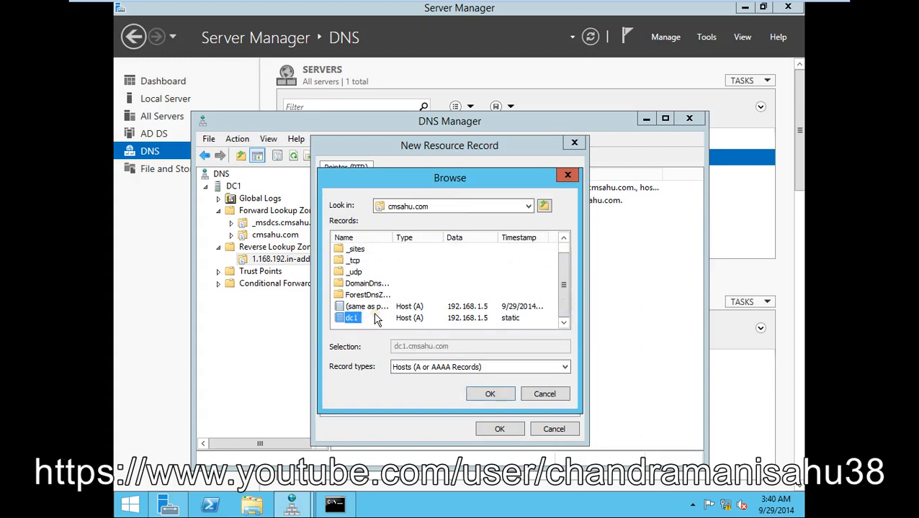
{"action": "left_click", "coordinate": [497, 394]}
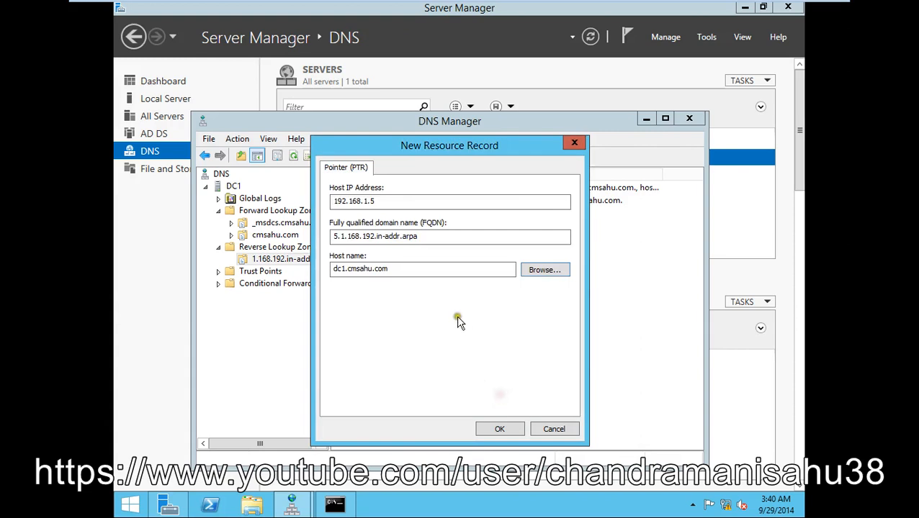
{"action": "left_click", "coordinate": [503, 429]}
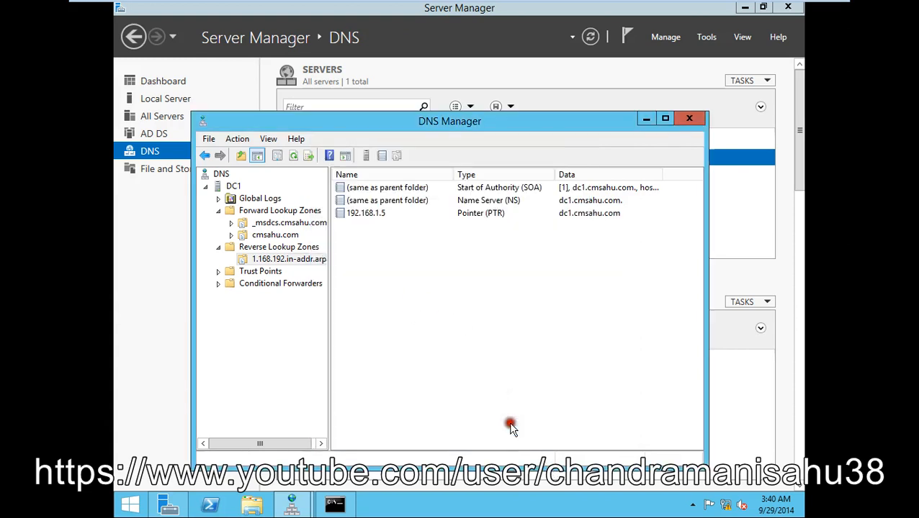
{"action": "right_click", "coordinate": [445, 259]}
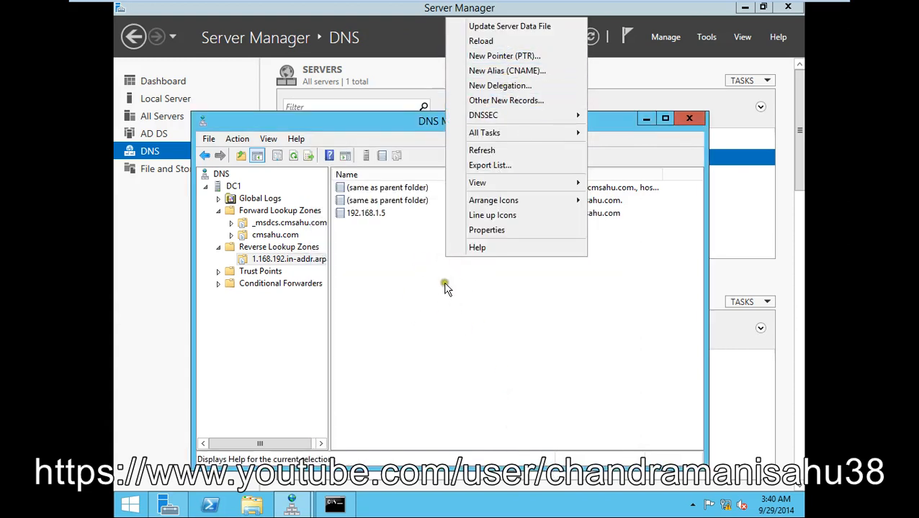
{"action": "left_click", "coordinate": [496, 313]}
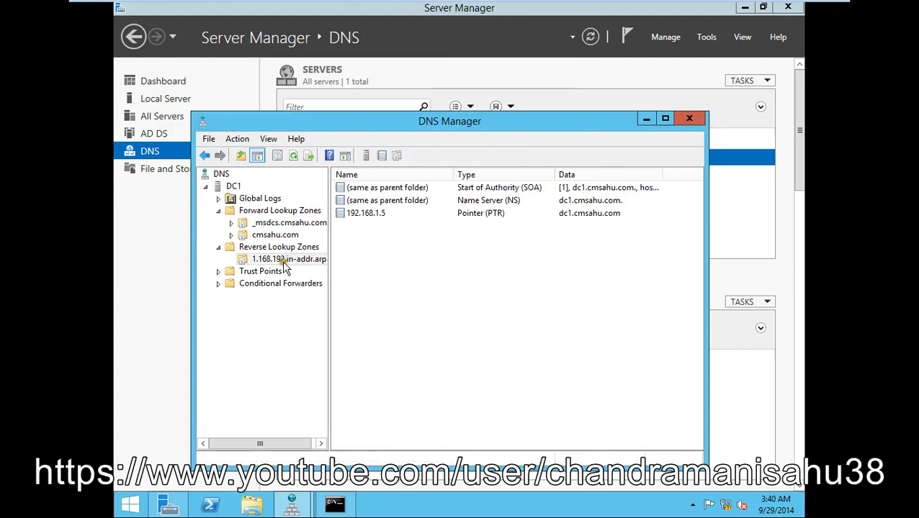
{"action": "left_click", "coordinate": [292, 247]}
{"action": "left_click", "coordinate": [287, 259]}
{"action": "right_click", "coordinate": [467, 272]}
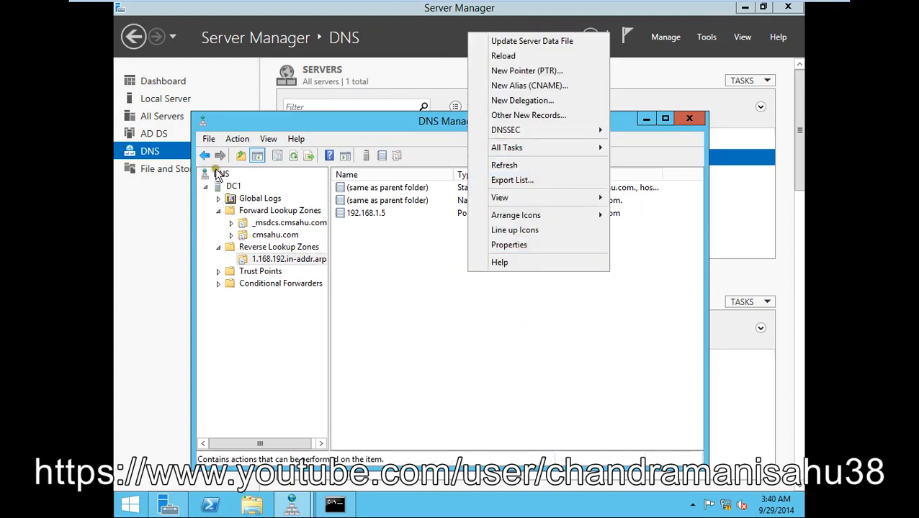
- Refresh the DNS root node of the zone tree
{"action": "right_click", "coordinate": [229, 186]}
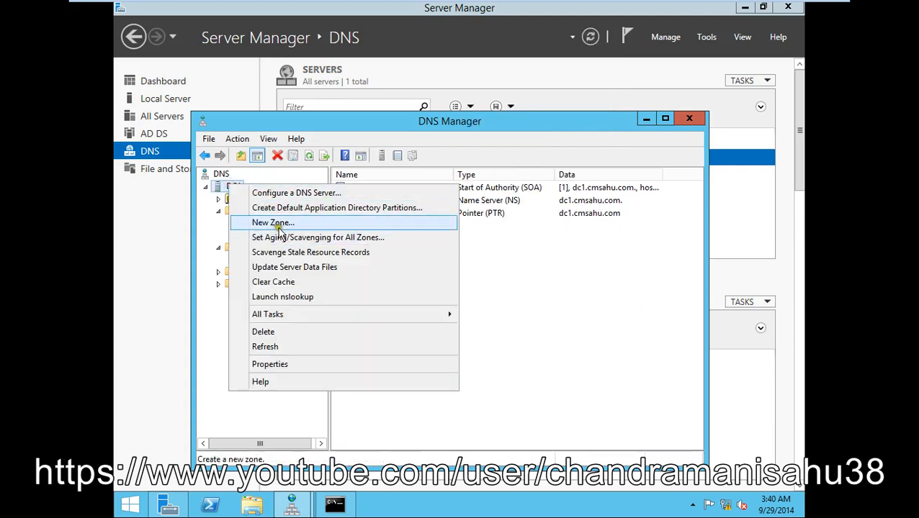
{"action": "right_click", "coordinate": [220, 174]}
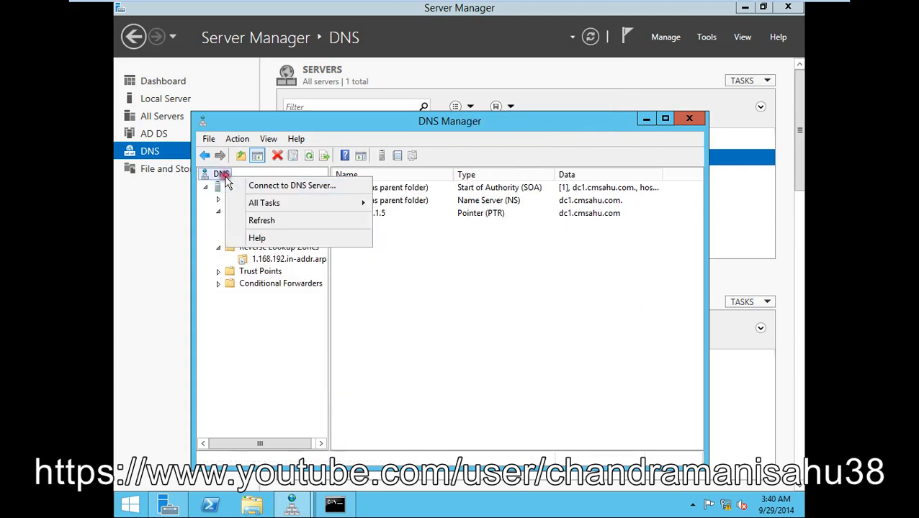
{"action": "left_click", "coordinate": [262, 221]}
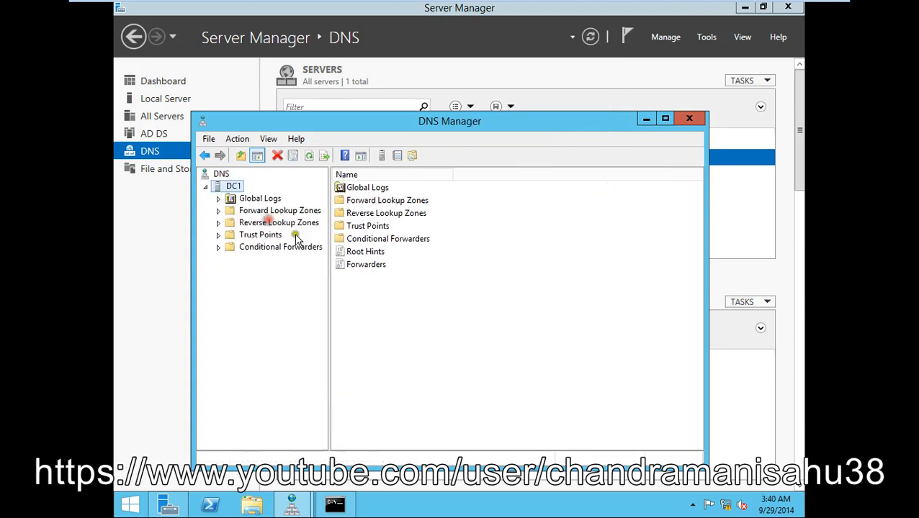
- Switch to the open Command Prompt and enter nslookup in the running nslookup session
{"action": "left_click", "coordinate": [335, 504]}
{"action": "type", "text": "nslook"}
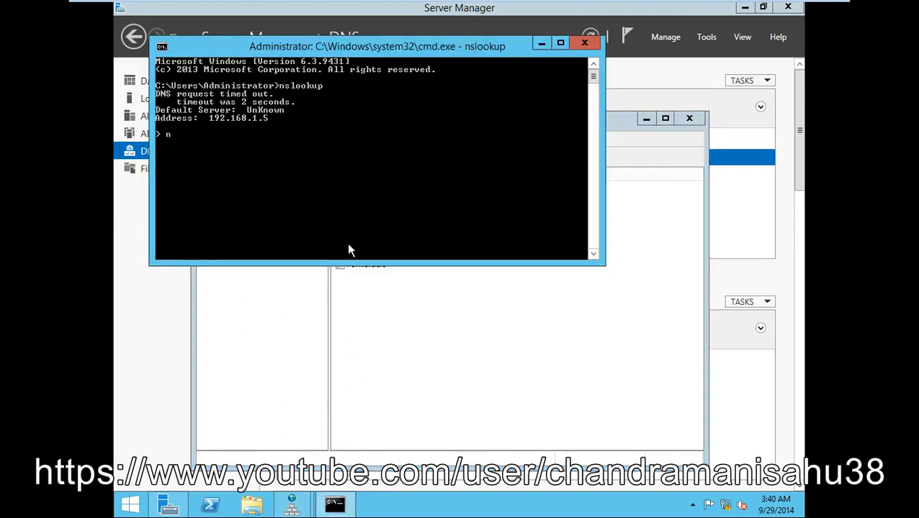
{"action": "type", "text": "up"}
{"action": "key", "text": "Return"}
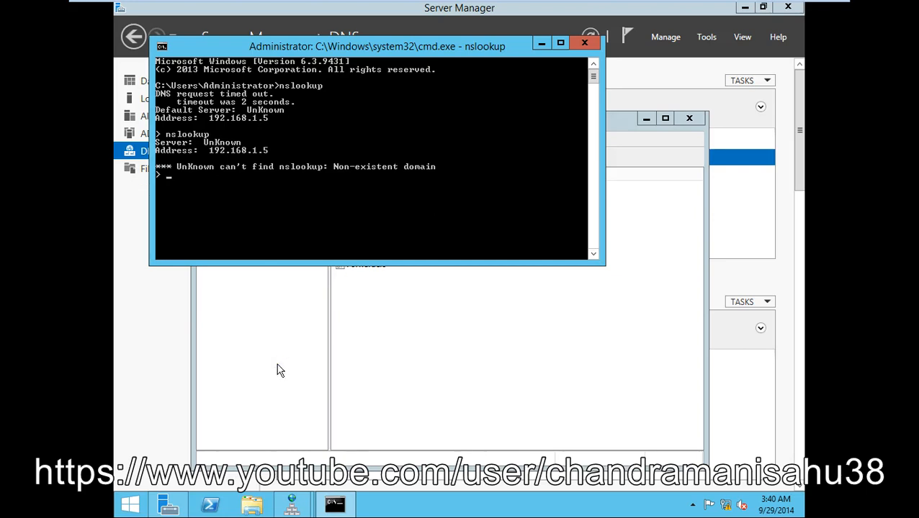
- Run ncpa.cpl from the Run dialog to open Network Connections
{"action": "key", "text": "super+r"}
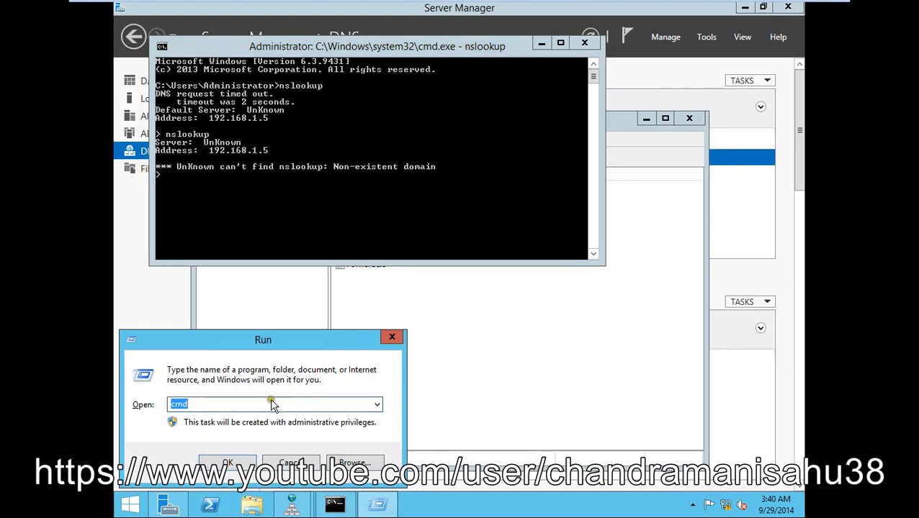
{"action": "left_click_drag", "start_coordinate": [307, 328], "coordinate": [337, 311]}
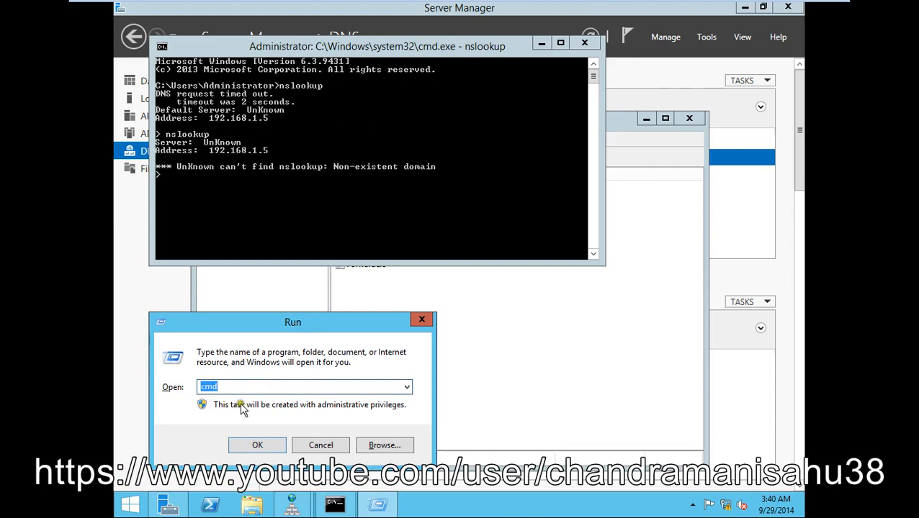
{"action": "type", "text": "n"}
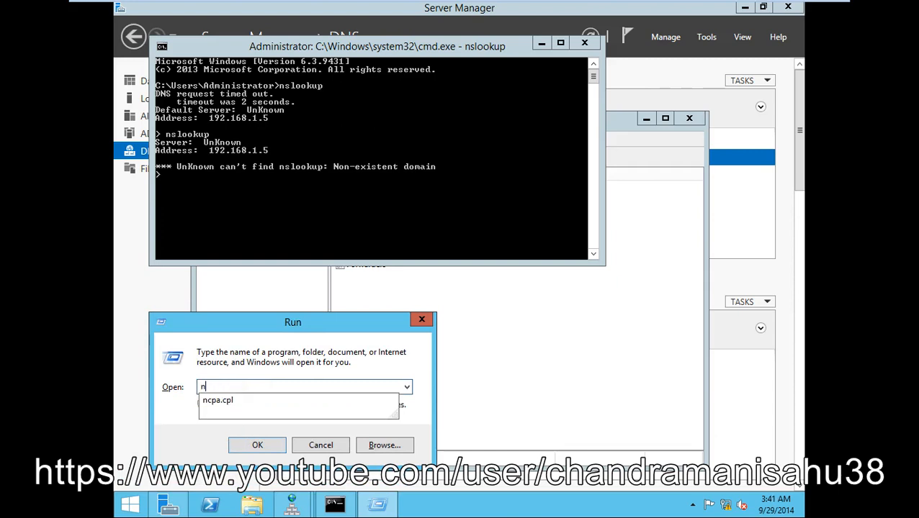
{"action": "type", "text": "cpa.cpl"}
{"action": "key", "text": "Return"}
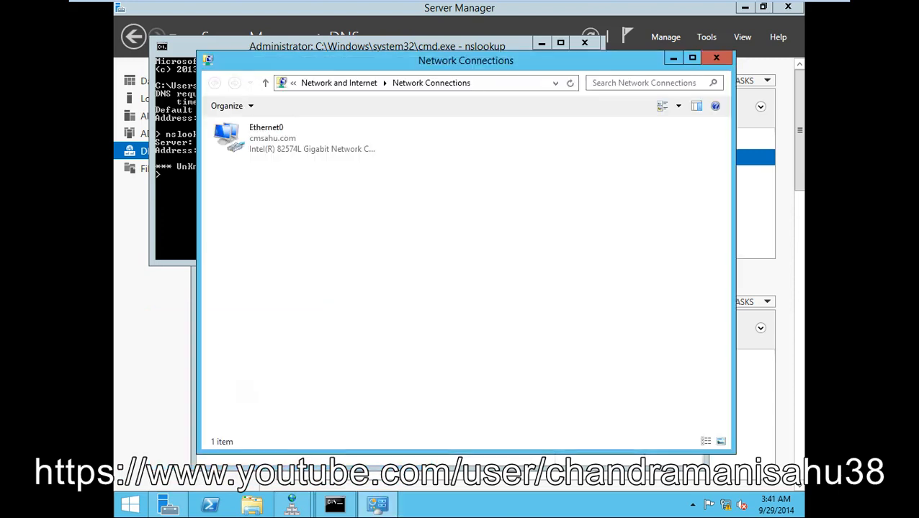
- Open the Internet Protocol Version 4 (TCP/IPv4) properties of the Ethernet0 connection
{"action": "right_click", "coordinate": [266, 153]}
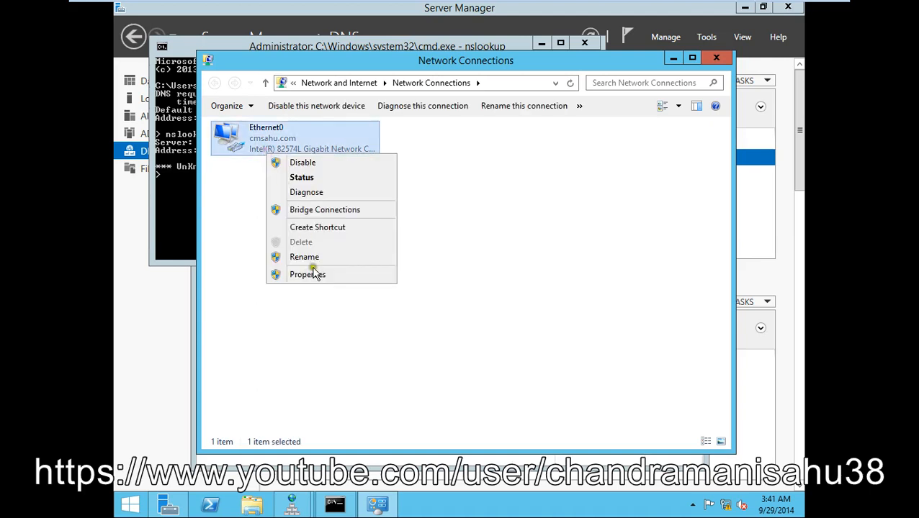
{"action": "left_click", "coordinate": [314, 273]}
{"action": "left_click", "coordinate": [352, 307]}
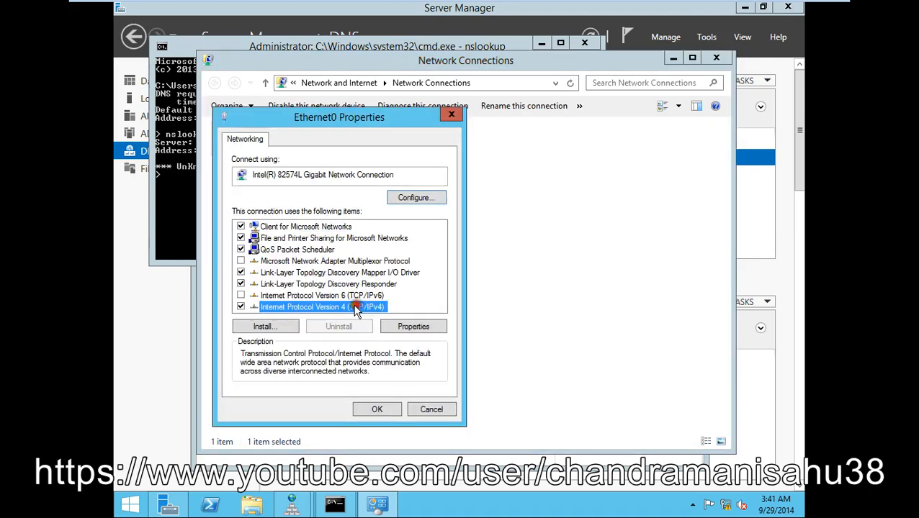
{"action": "left_click", "coordinate": [428, 327]}
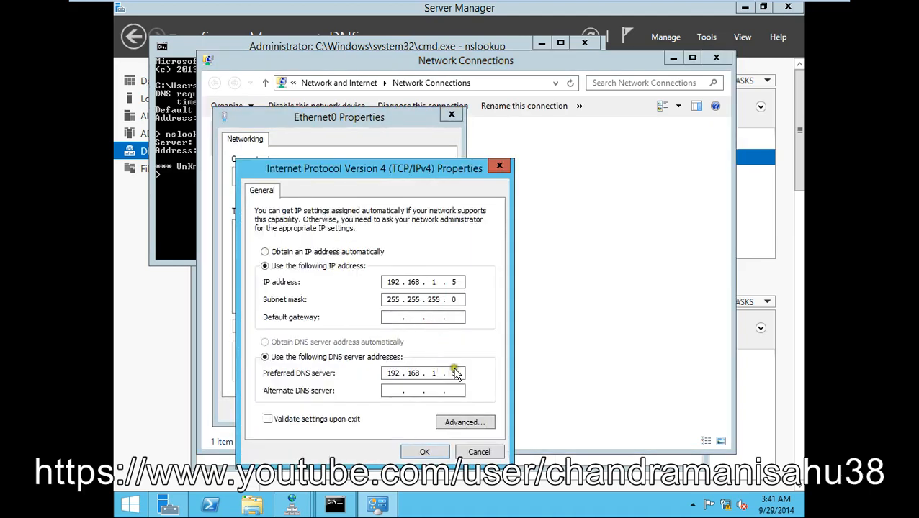
- Confirm the IPv4 settings and close the Ethernet0 properties, Network Connections and the old nslookup Command Prompt
{"action": "left_click", "coordinate": [432, 452]}
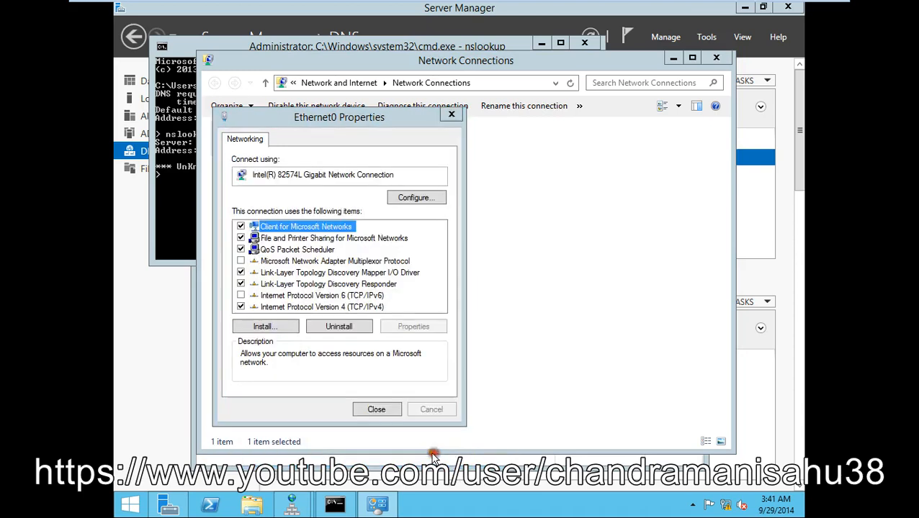
{"action": "left_click", "coordinate": [376, 410]}
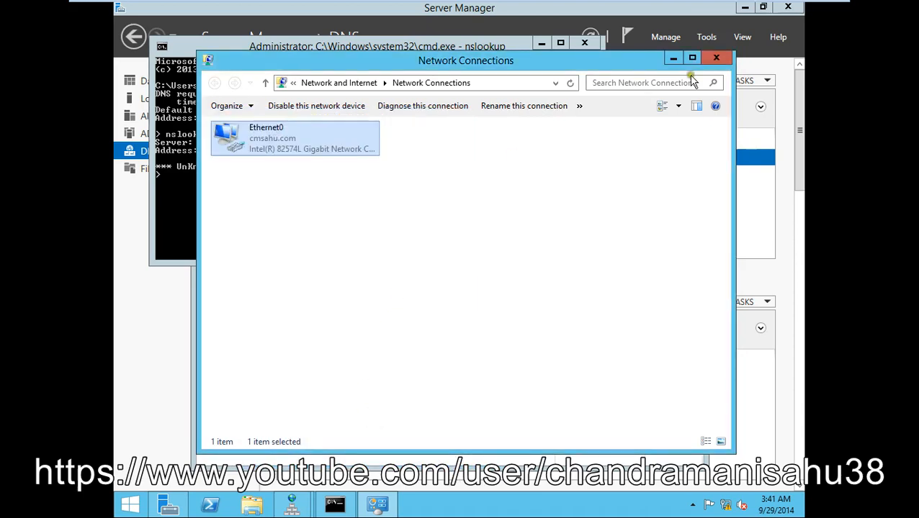
{"action": "left_click", "coordinate": [715, 61]}
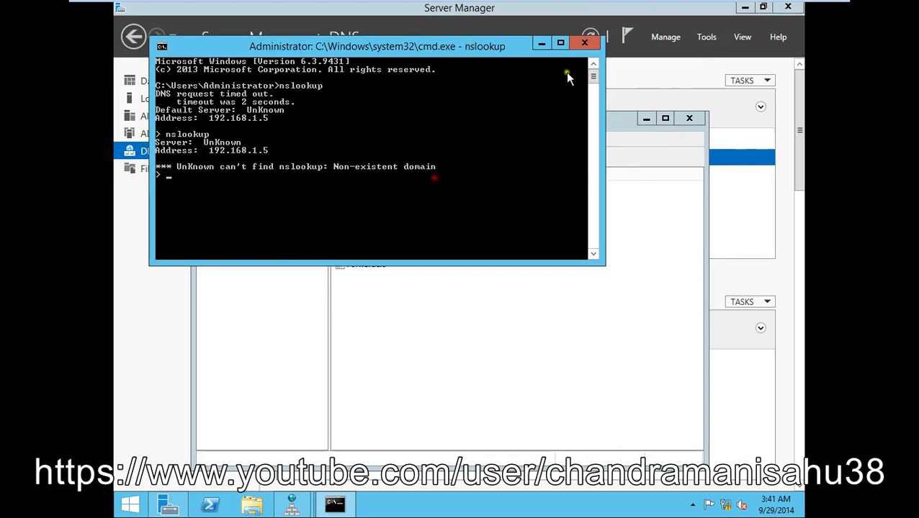
{"action": "left_click", "coordinate": [584, 43]}
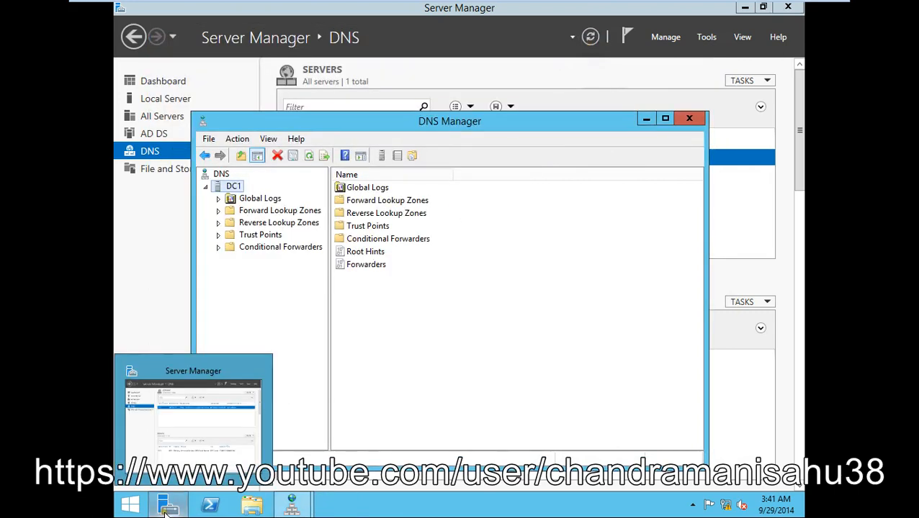
- Open a new Command Prompt by running cmd from the Run dialog and start nslookup in it
{"action": "key", "text": "super+r"}
{"action": "type", "text": "cmd"}
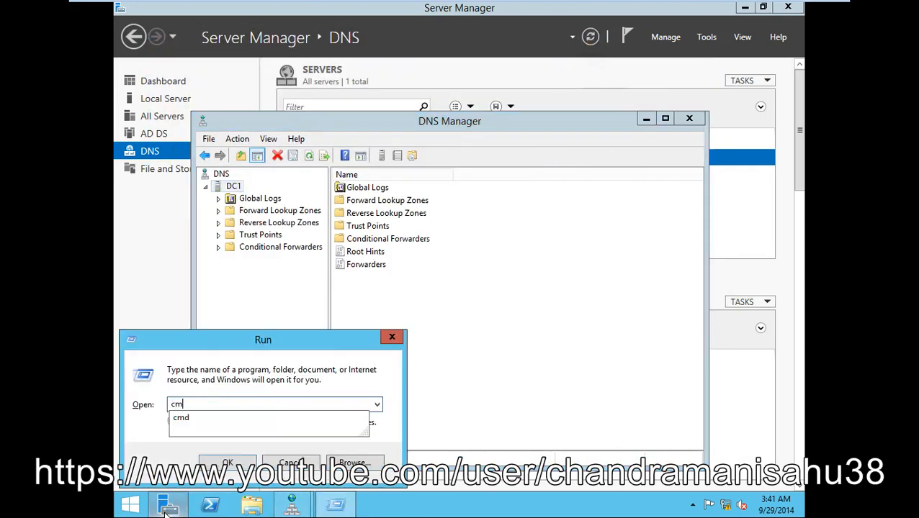
{"action": "key", "text": "Return"}
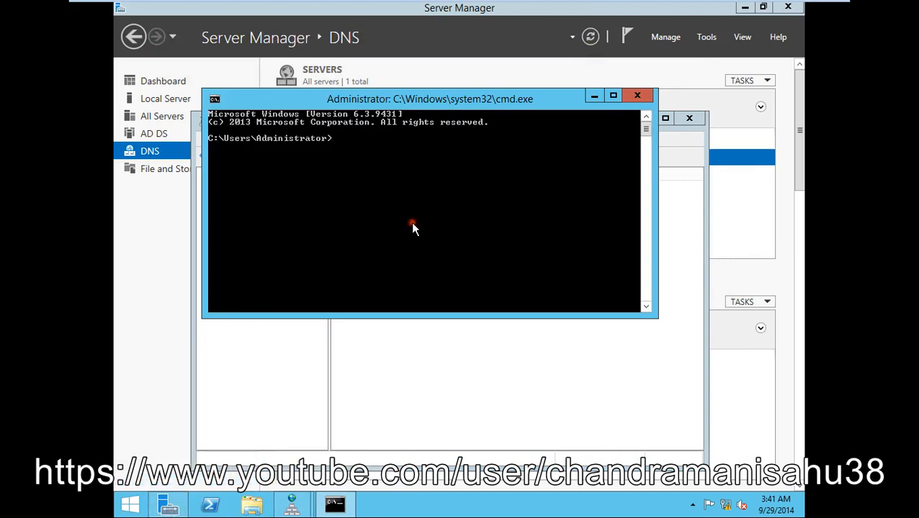
{"action": "type", "text": "nslookup"}
{"action": "key", "text": "Return"}
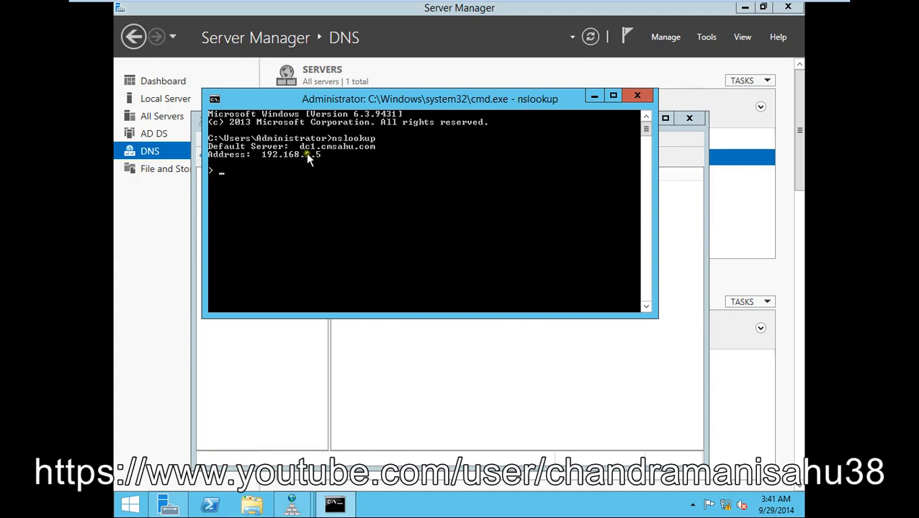
- Mark the Default Server and Address lines of the nslookup output in the Command Prompt
{"action": "right_click", "coordinate": [374, 157]}
{"action": "left_click", "coordinate": [398, 170]}
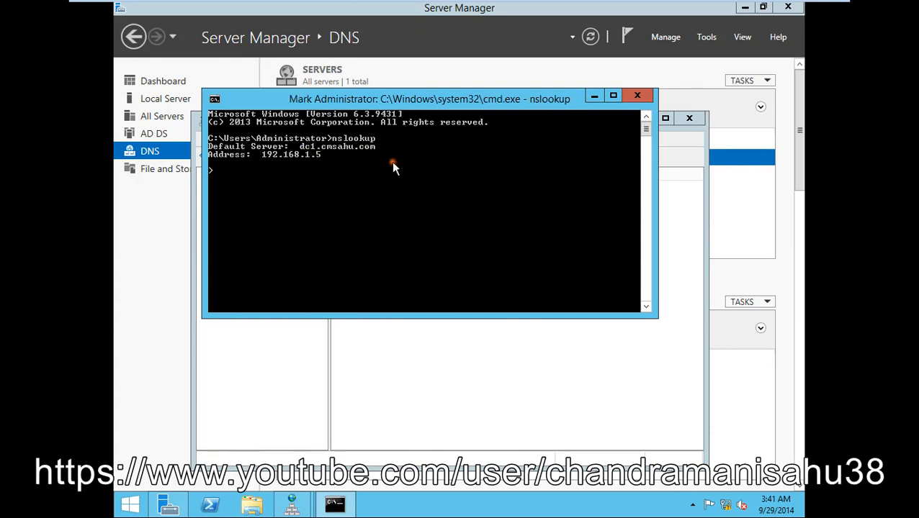
{"action": "left_click_drag", "start_coordinate": [383, 151], "coordinate": [207, 155]}
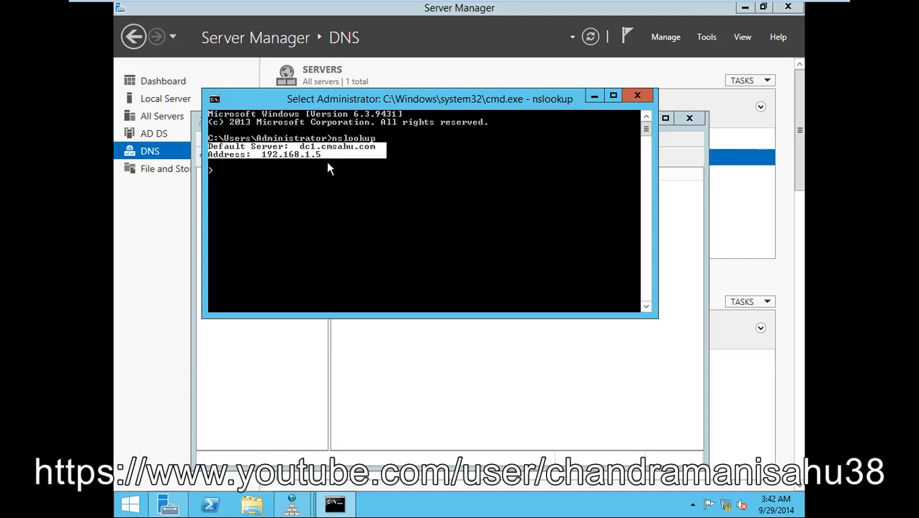
- Minimize the Command Prompt, DNS Manager, Server Manager and the virtual machine's full-screen window to return to the host desktop
{"action": "left_click", "coordinate": [593, 99]}
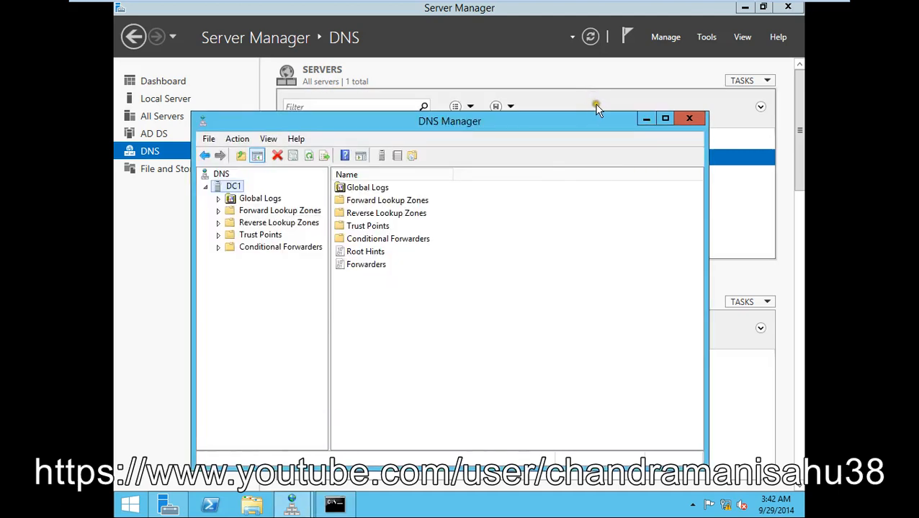
{"action": "left_click", "coordinate": [646, 121]}
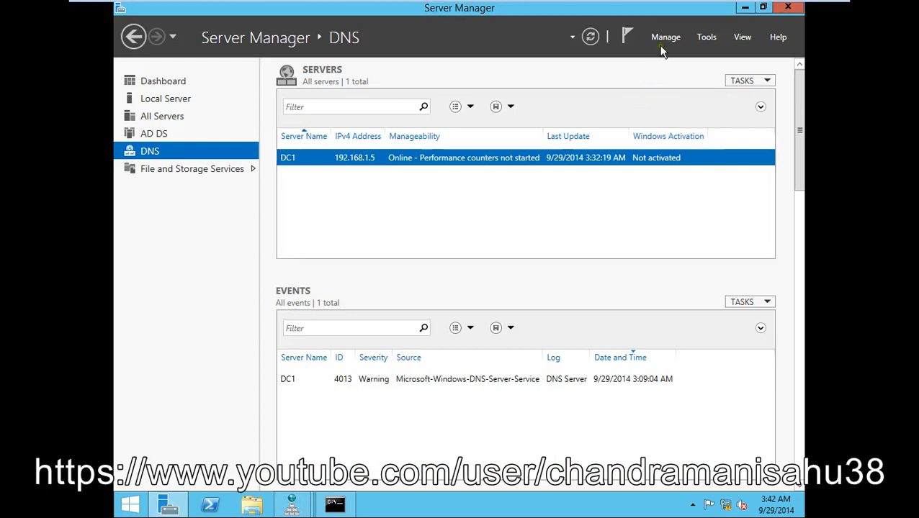
{"action": "left_click", "coordinate": [745, 7]}
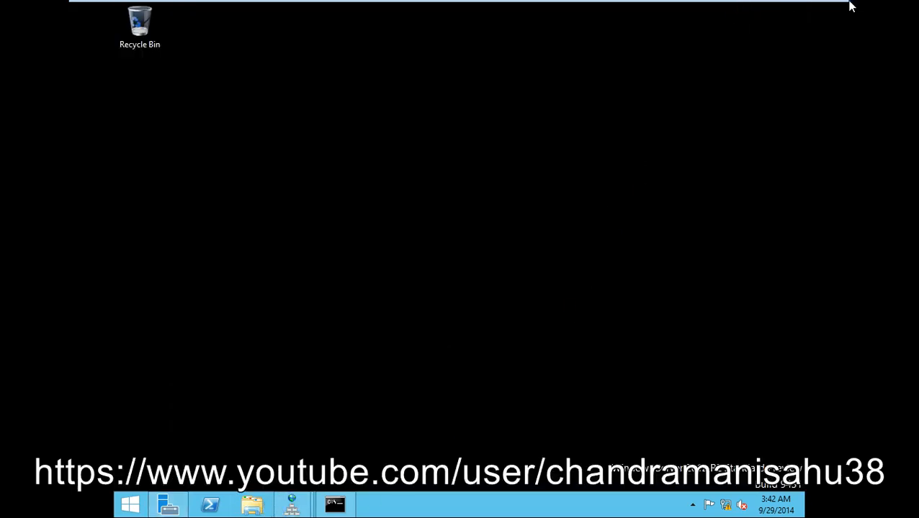
{"action": "left_click", "coordinate": [797, 10]}
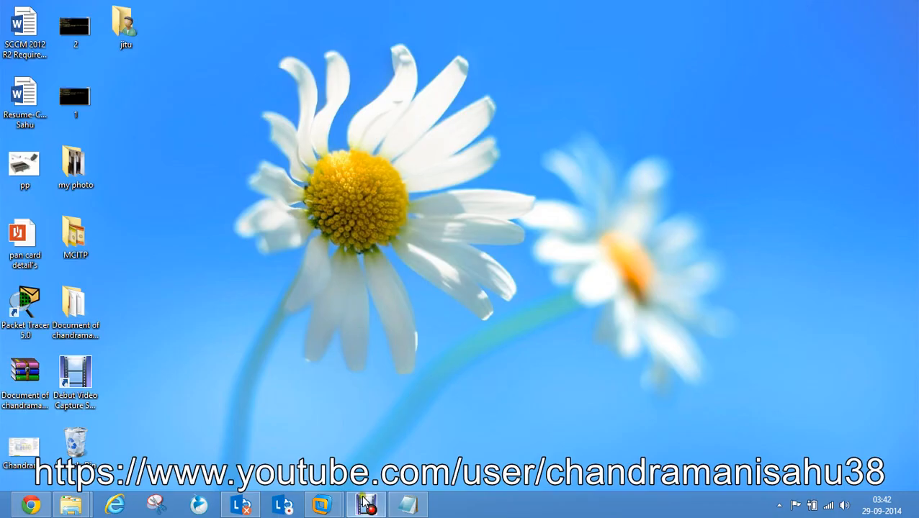